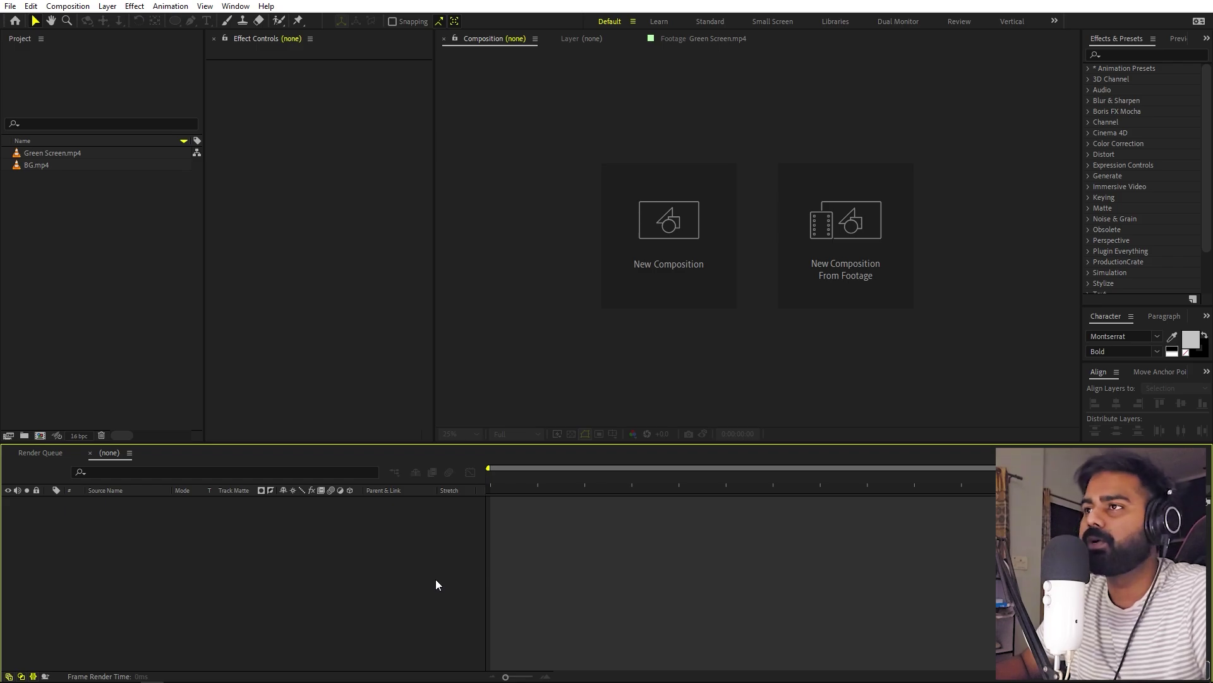
# Open Green Screen.mp4 in the footage viewer and scrub through the whole clip to review the phone shot
pyautogui.click(127, 275)
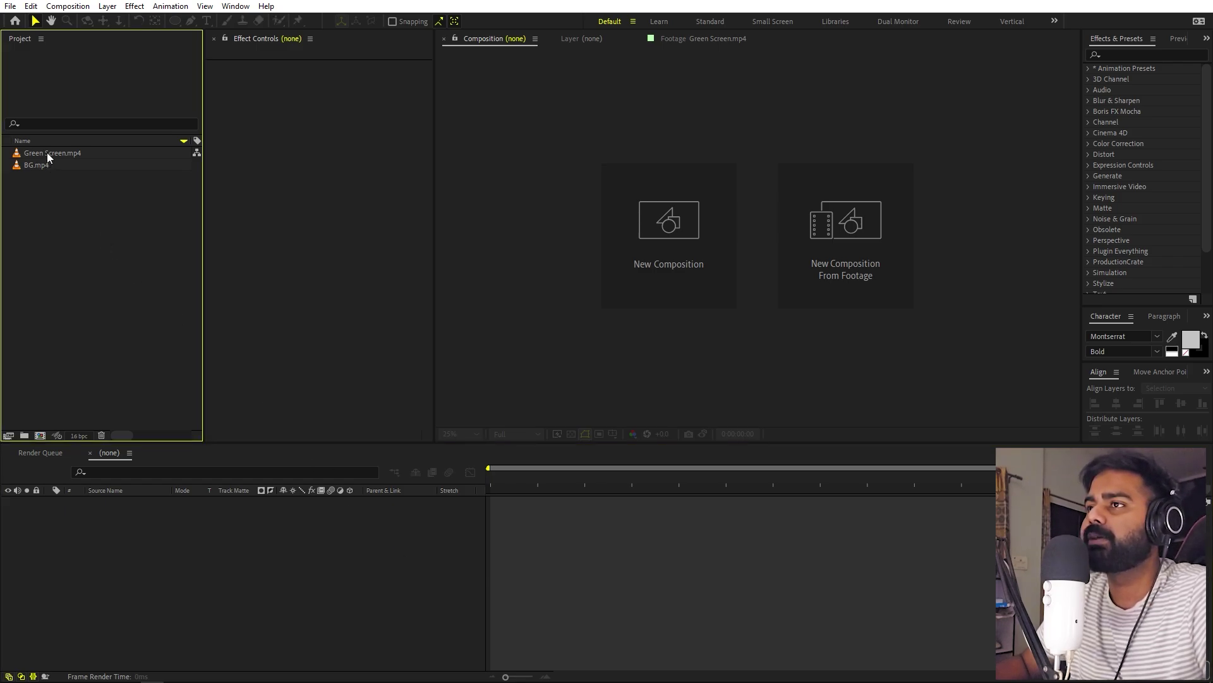
pyautogui.doubleClick(47, 153)
pyautogui.press(',')
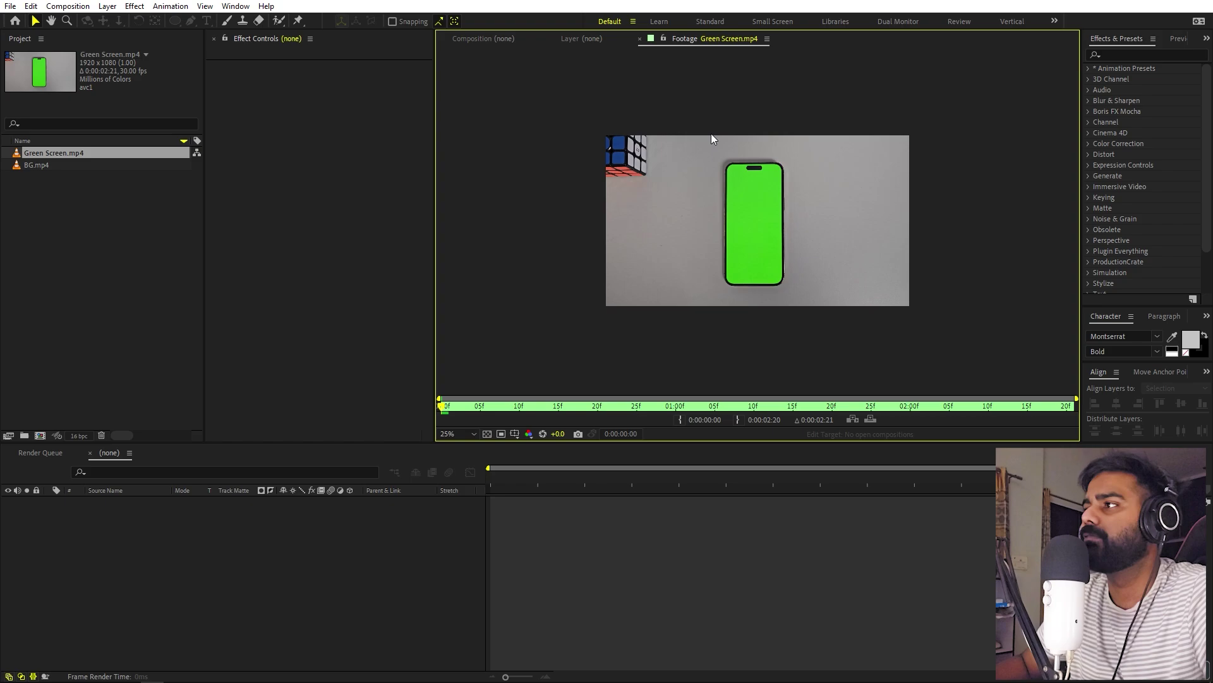
pyautogui.press('.')
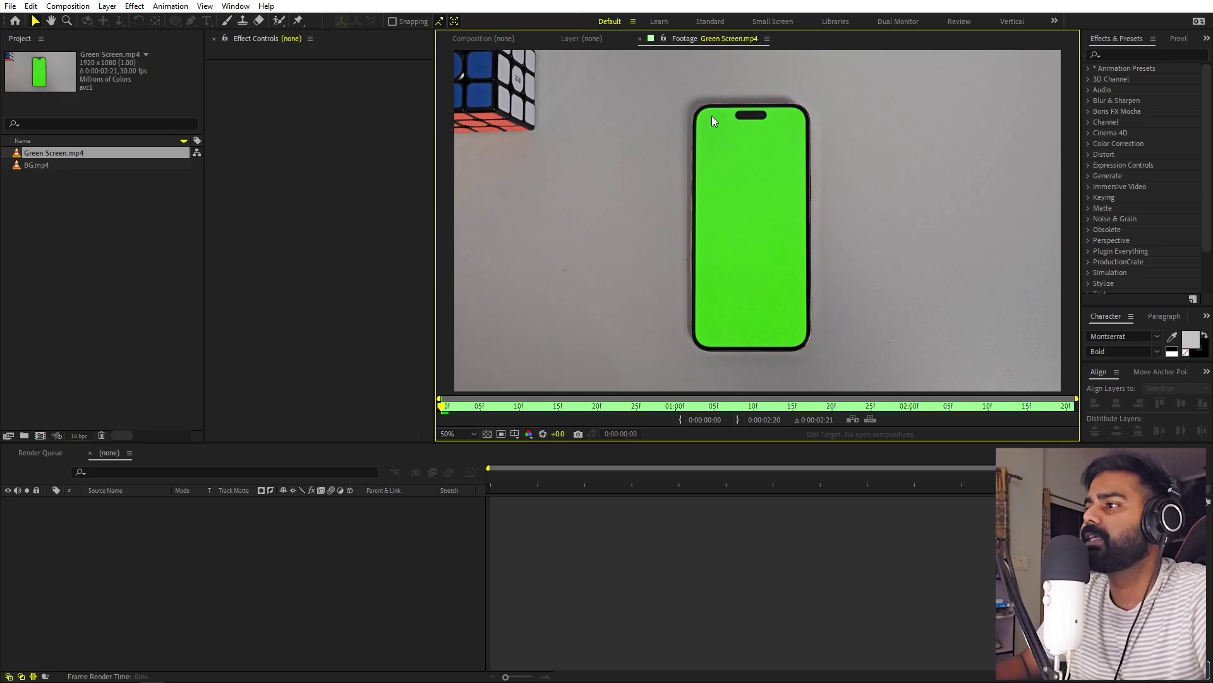
pyautogui.press(',')
pyautogui.click(447, 408)
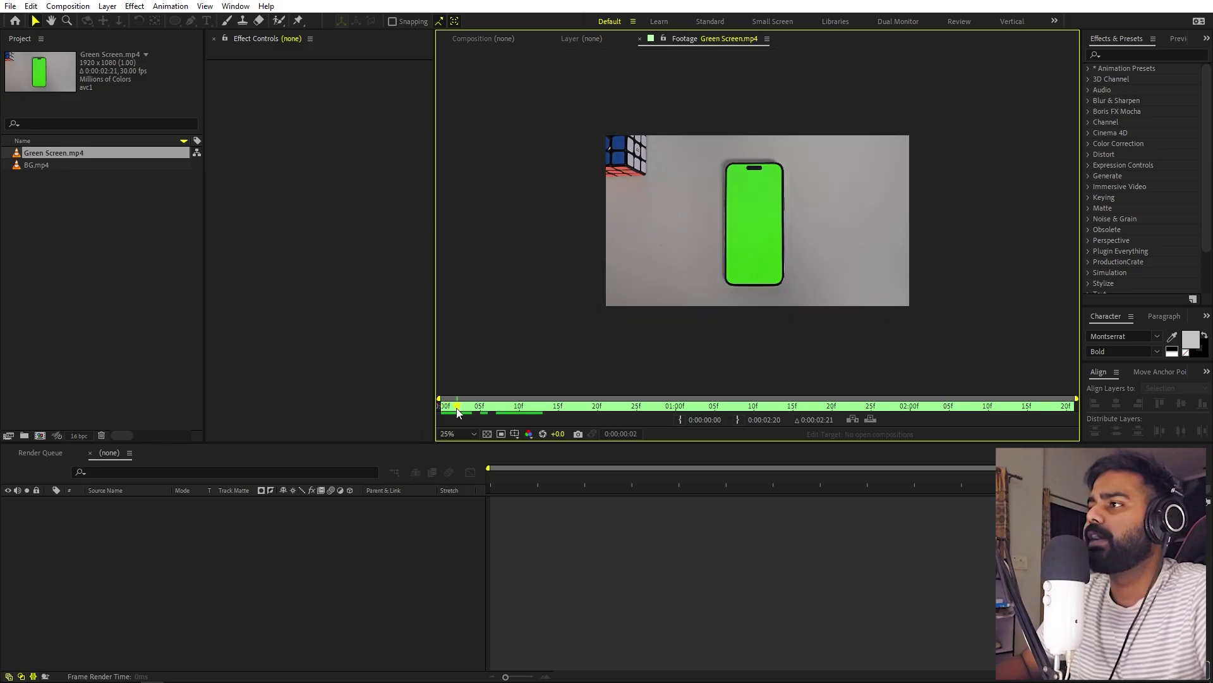
pyautogui.moveTo(490, 409); pyautogui.dragTo(387, 415)
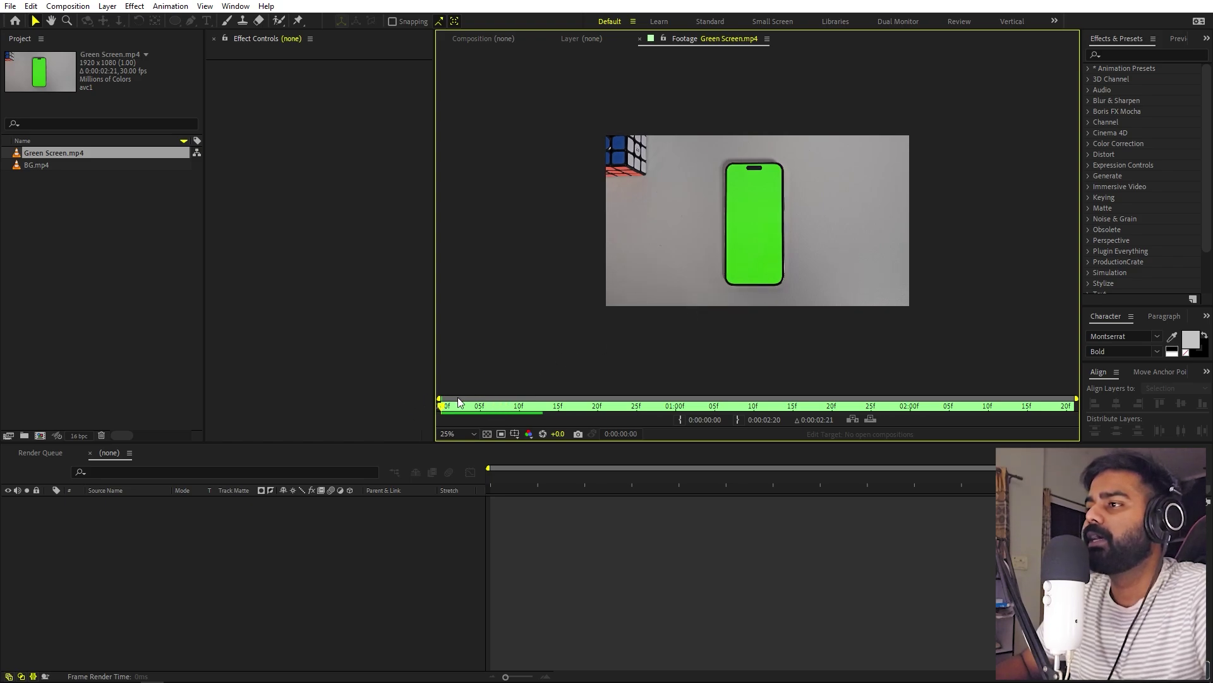
pyautogui.moveTo(458, 410); pyautogui.dragTo(1071, 371)
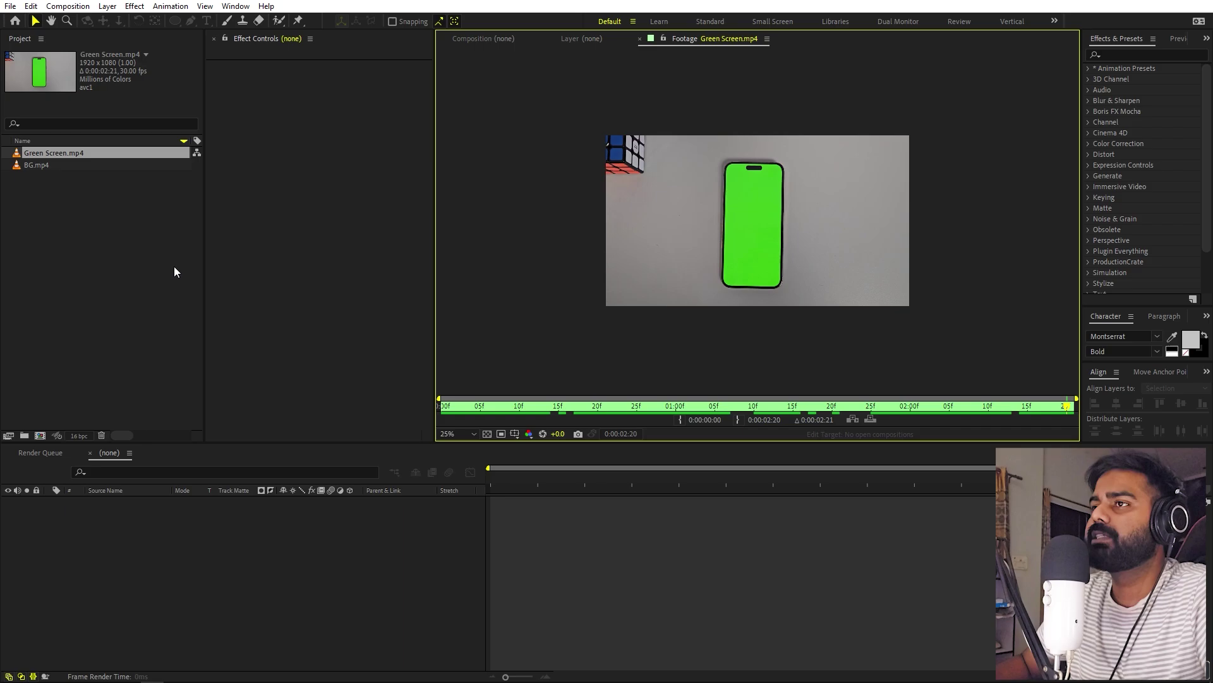
pyautogui.click(125, 240)
pyautogui.click(494, 38)
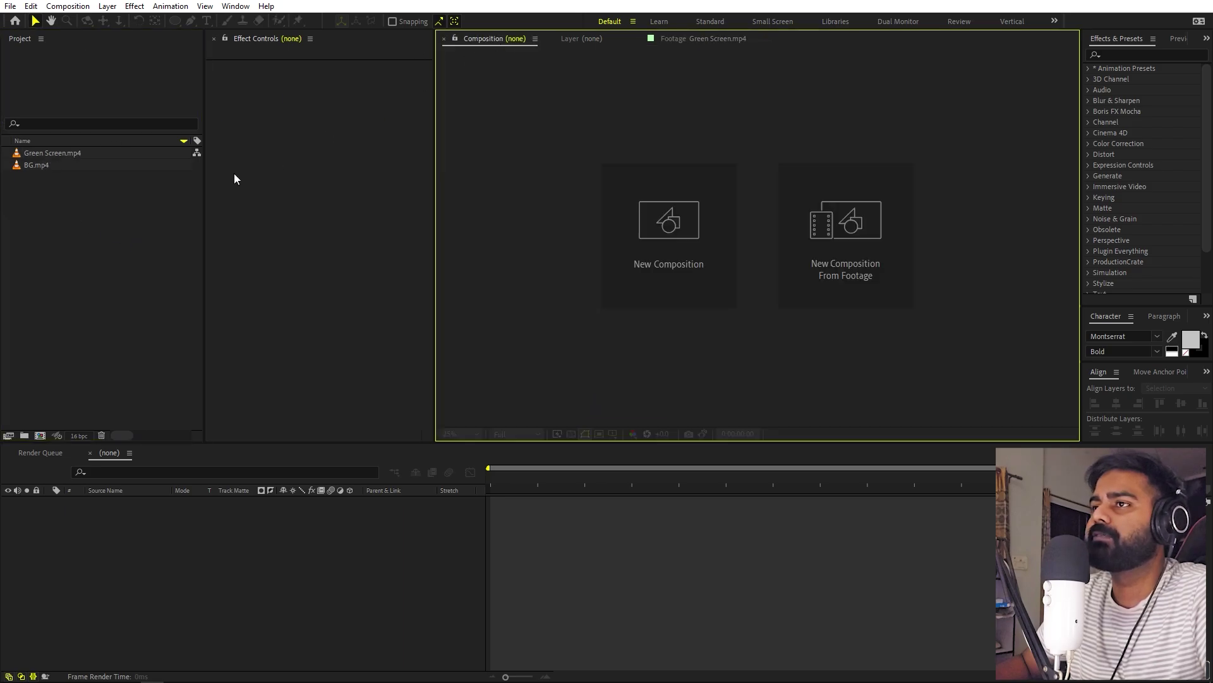
# Open BG.mp4 in the footage viewer and scrub through its opening second
pyautogui.click(63, 153)
pyautogui.click(46, 175)
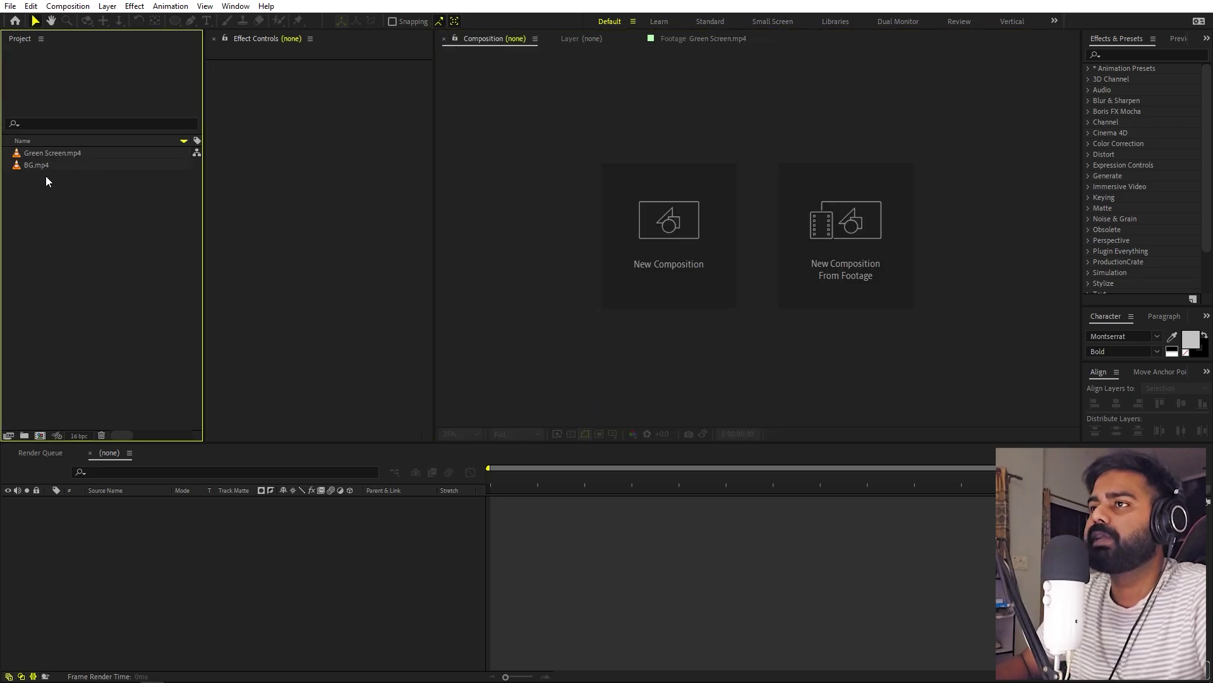
pyautogui.doubleClick(36, 165)
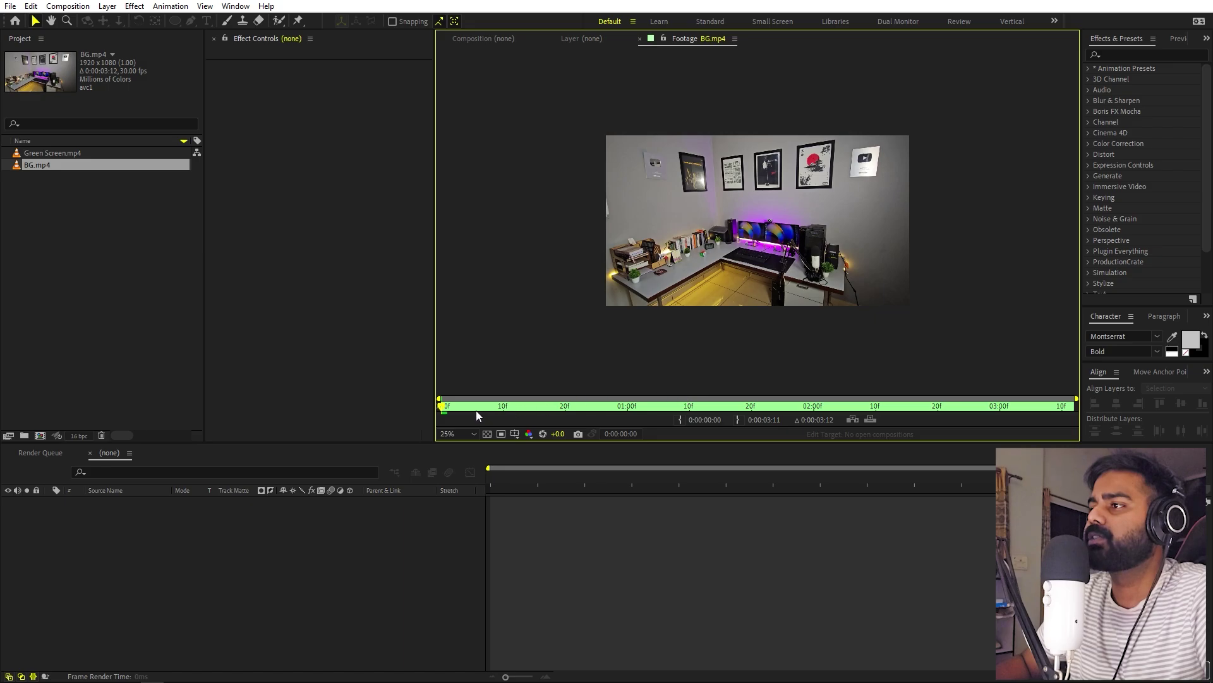
pyautogui.moveTo(478, 415); pyautogui.dragTo(593, 412)
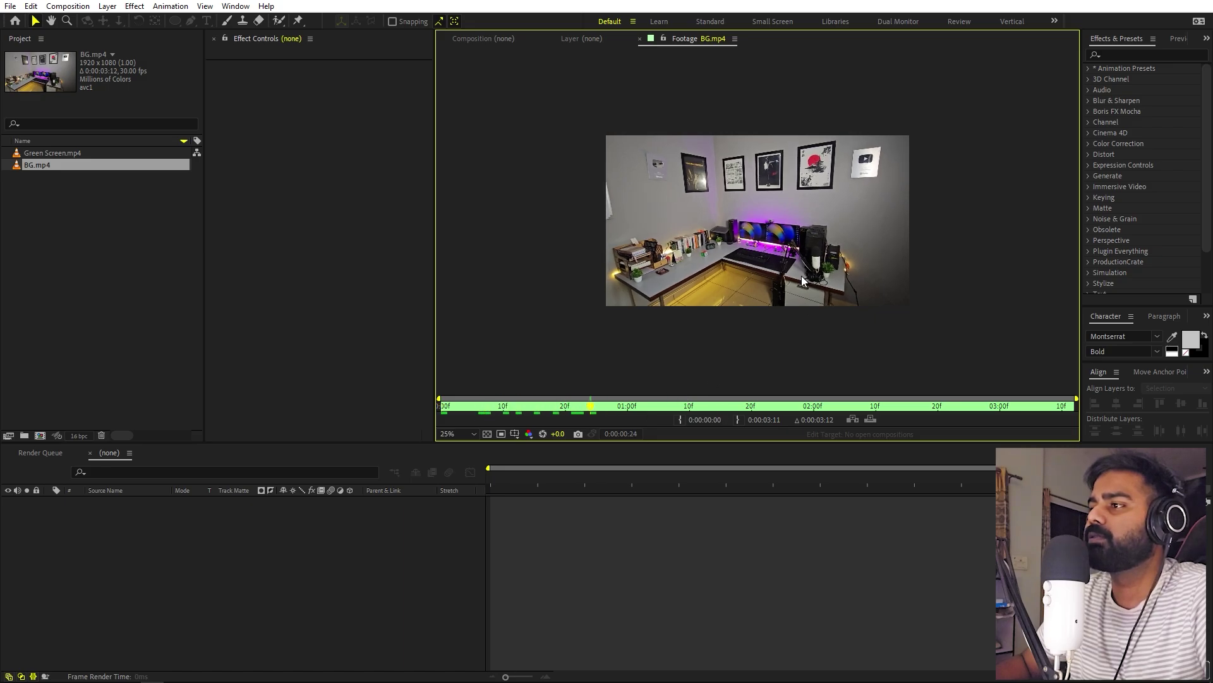
# Create a new composition from BG.mp4 and fit it to the viewer
pyautogui.click(81, 192)
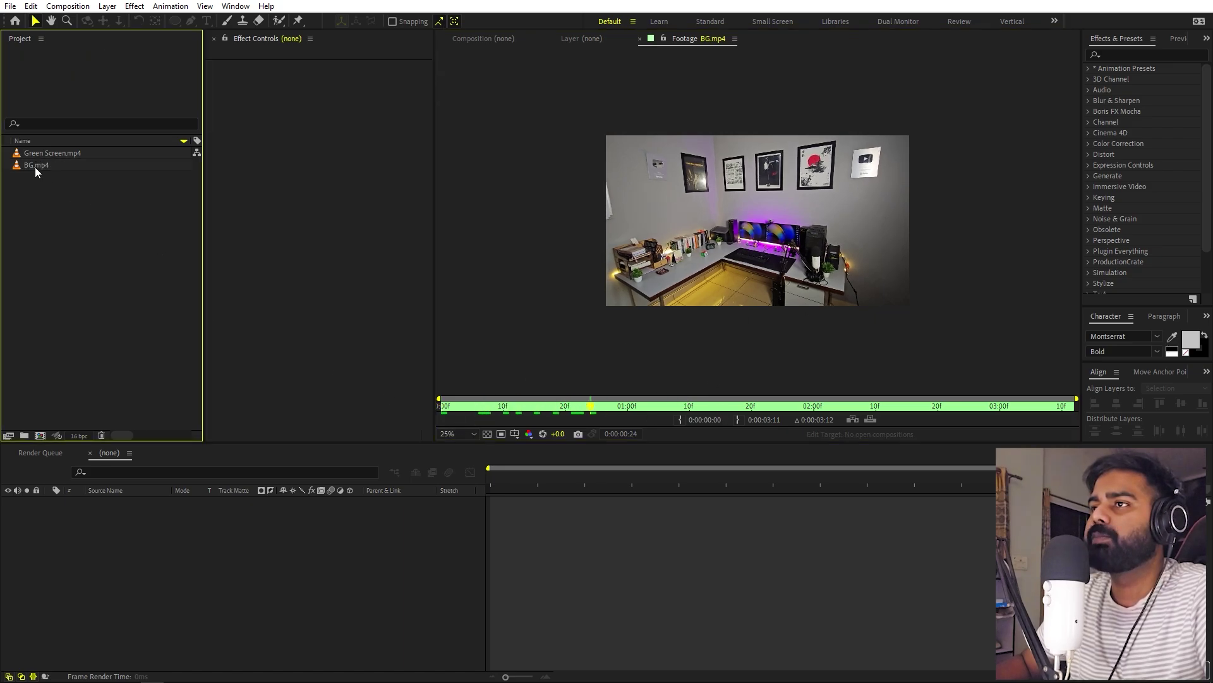
pyautogui.moveTo(35, 168); pyautogui.dragTo(66, 367)
pyautogui.moveTo(43, 433); pyautogui.dragTo(43, 435)
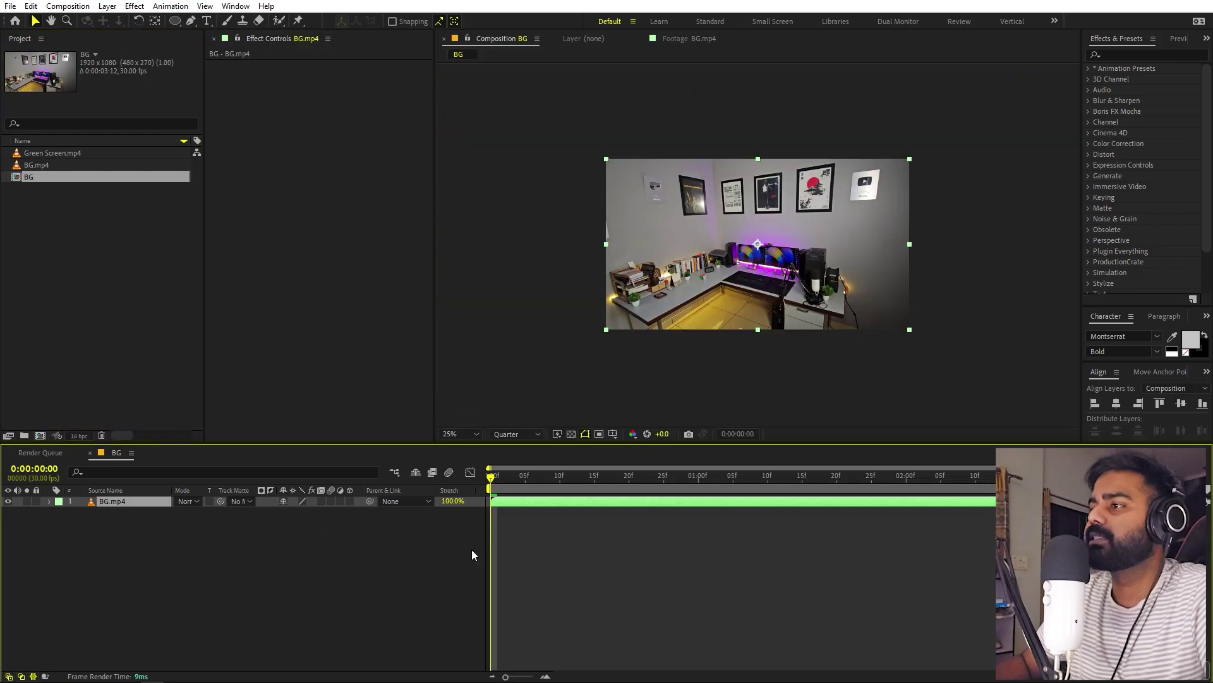
pyautogui.click(450, 434)
pyautogui.click(468, 575)
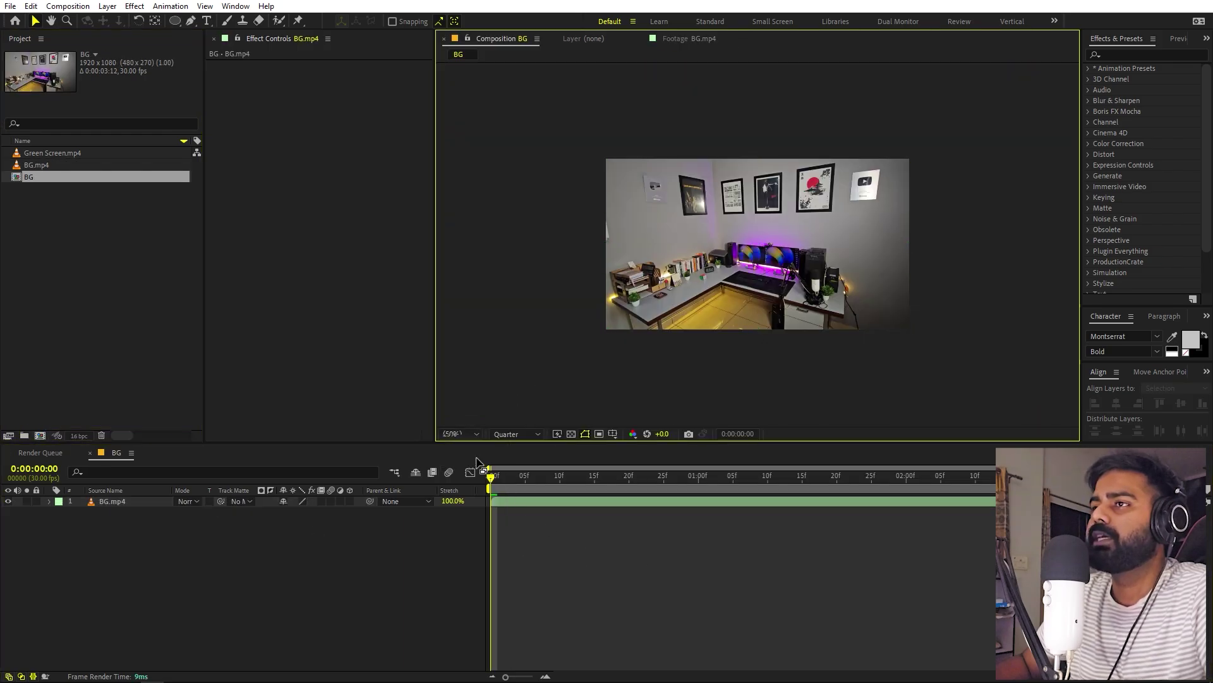
# Add Green Screen.mp4 as a layer above BG.mp4 and move the playhead to 0:00:01:11, where the finger overlaps the phone screen
pyautogui.click(33, 152)
pyautogui.moveTo(47, 149); pyautogui.dragTo(113, 498)
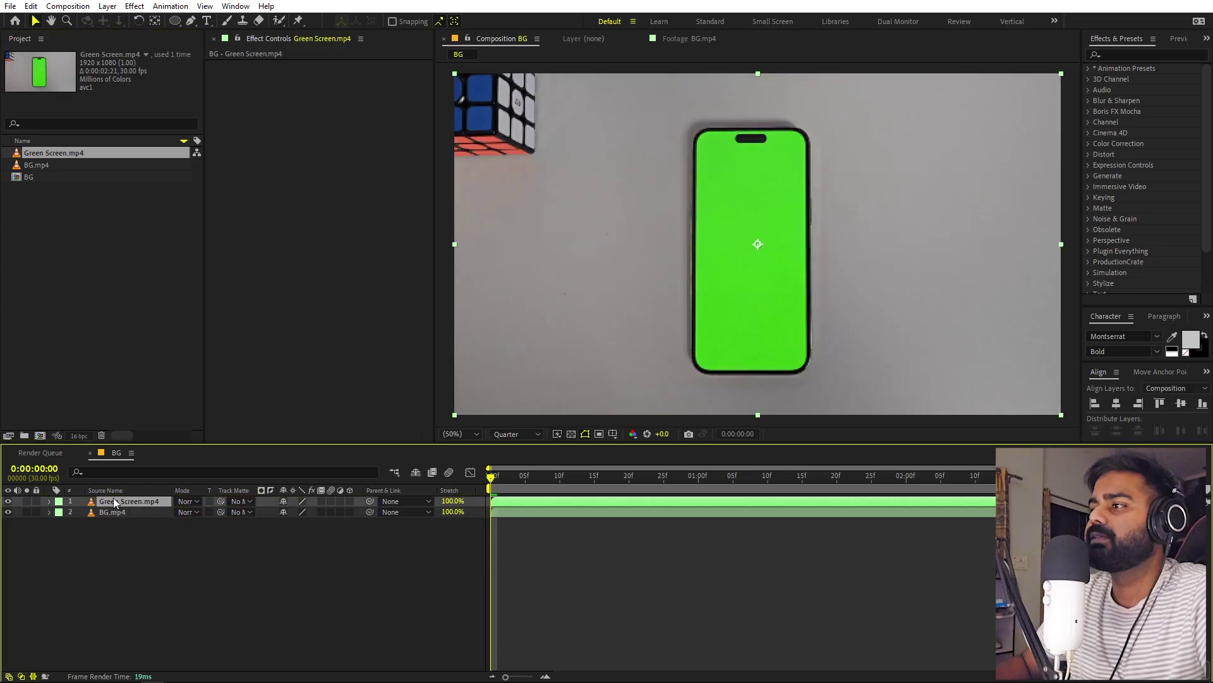
pyautogui.moveTo(505, 483); pyautogui.dragTo(663, 487)
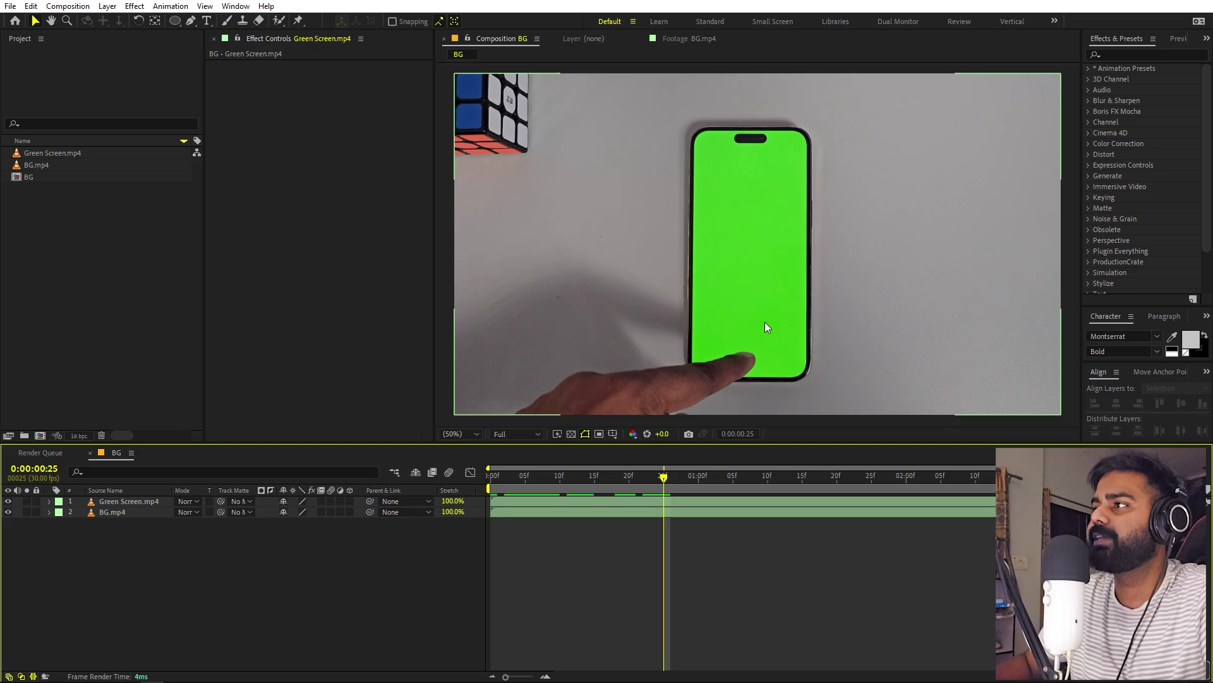
pyautogui.moveTo(664, 479); pyautogui.dragTo(761, 507)
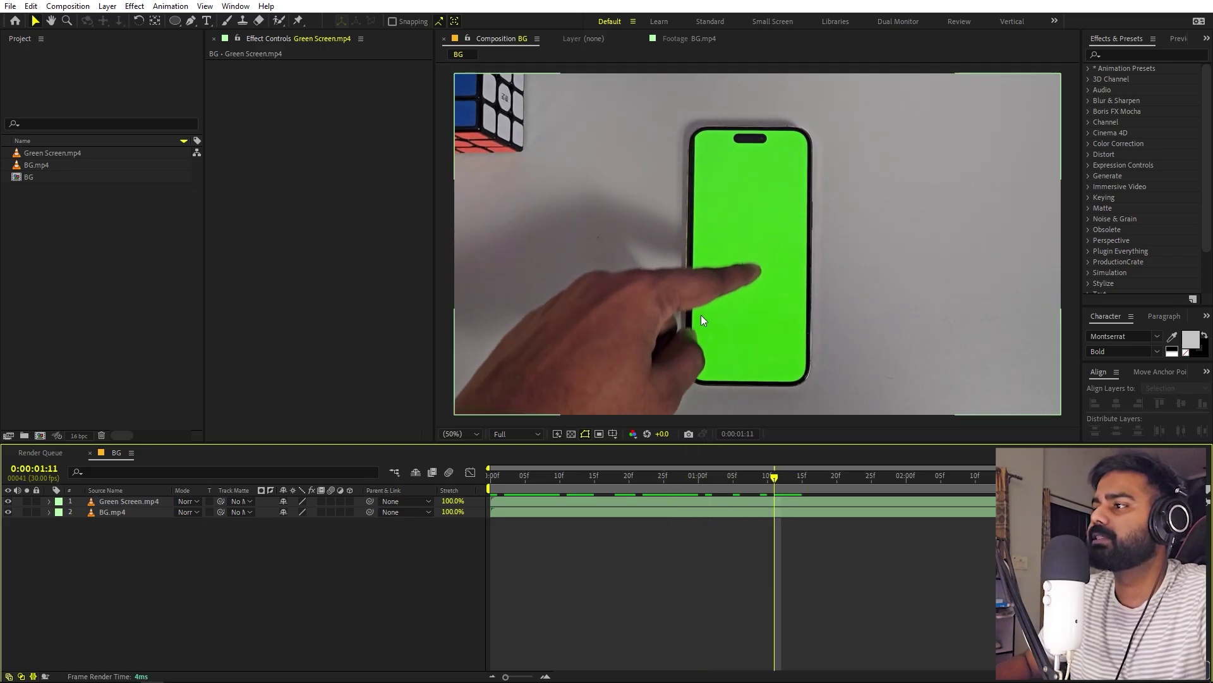
# Find and apply the Keylight + Key Cleaner + Advanced Spill Suppressor preset to the Green Screen.mp4 layer
pyautogui.click(1124, 57)
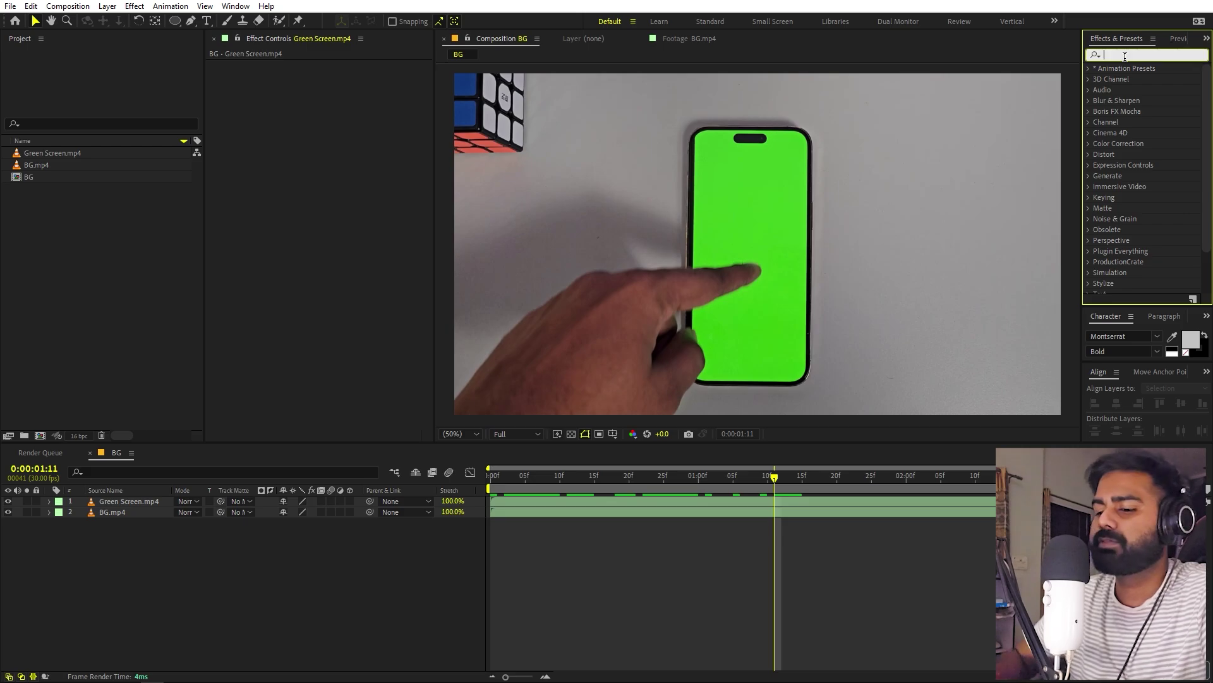
pyautogui.write('keyli')
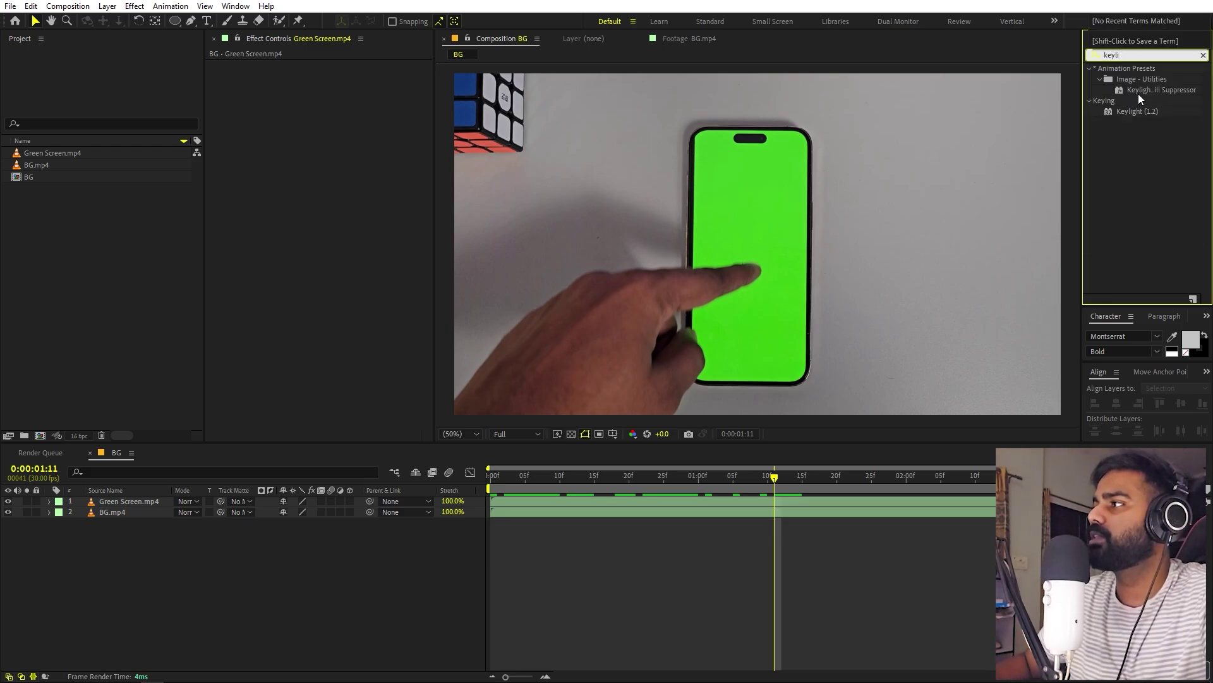
pyautogui.moveTo(1139, 93); pyautogui.dragTo(116, 499)
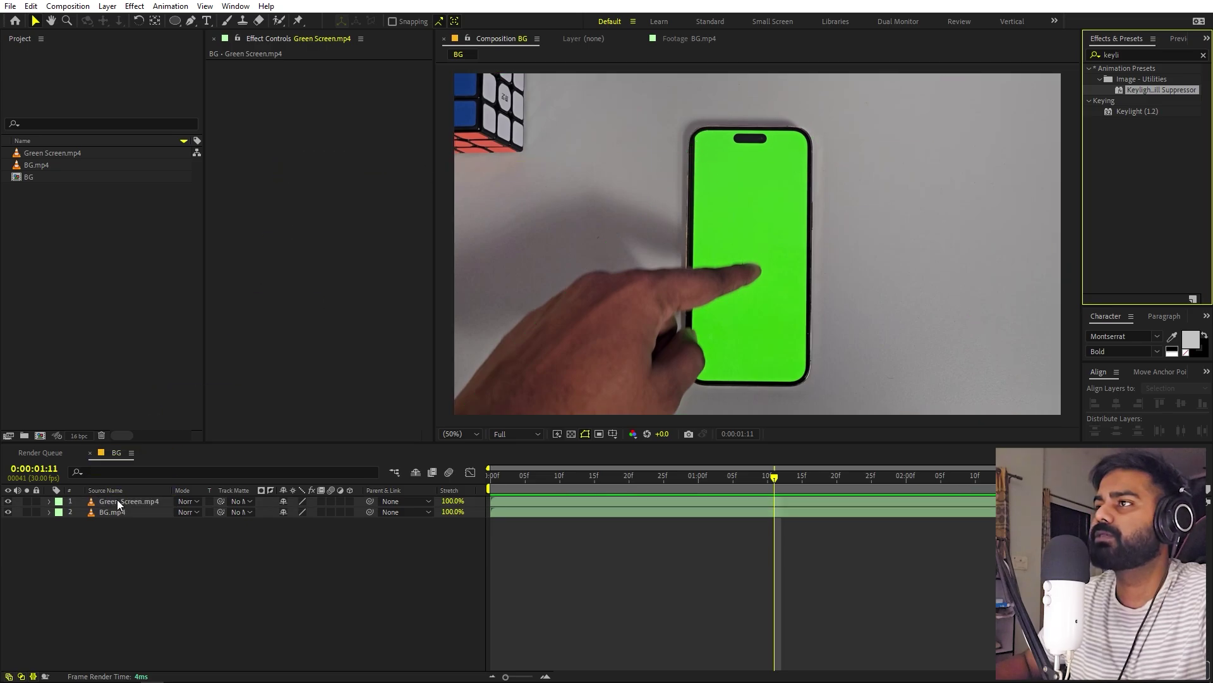
pyautogui.click(337, 419)
# Sample the phone screen's green as Keylight's Screen Colour
pyautogui.click(352, 145)
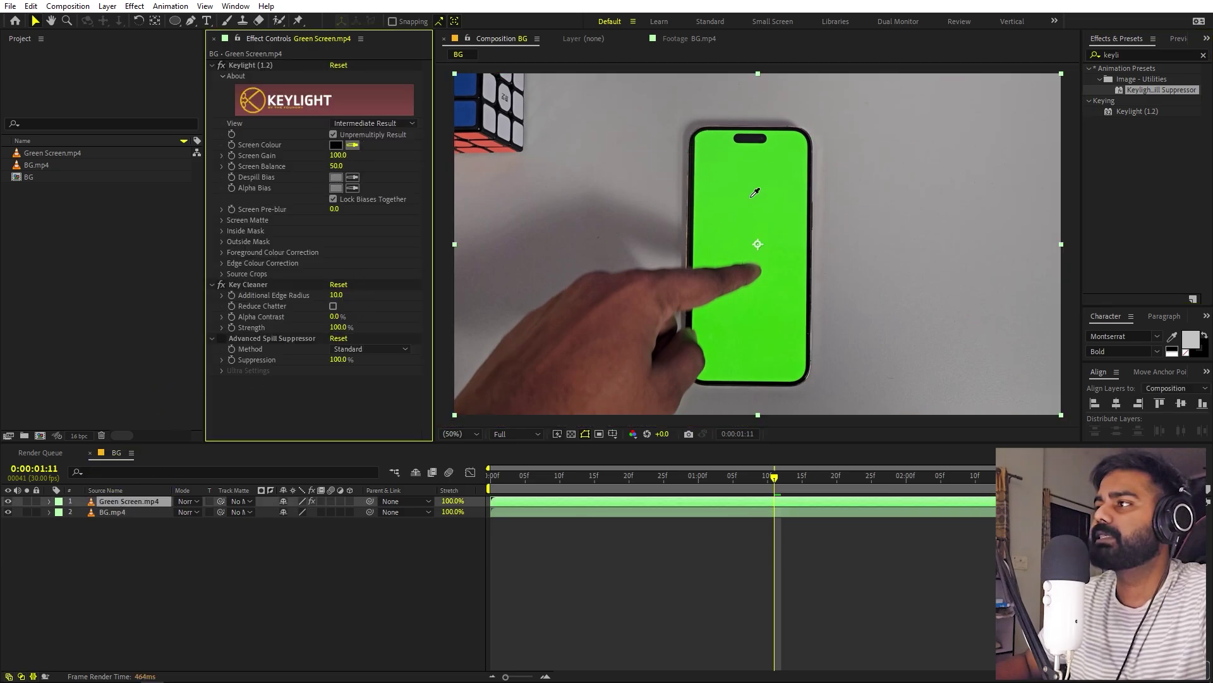
pyautogui.click(753, 197)
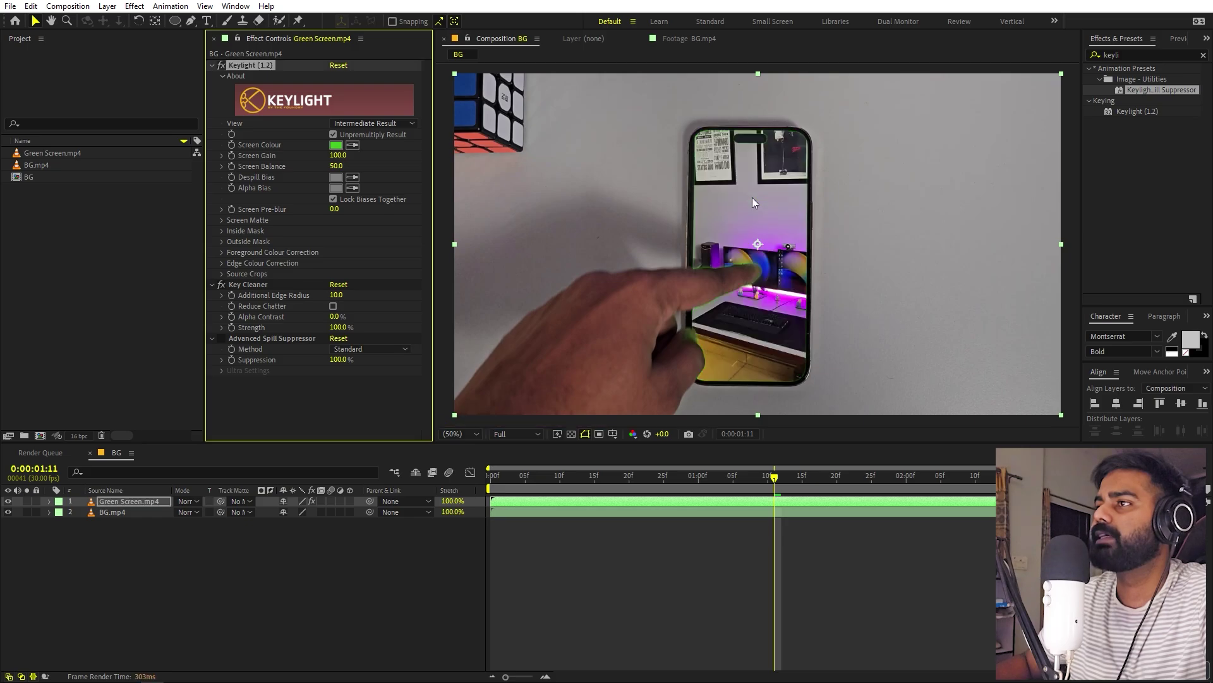
pyautogui.click(374, 370)
# Examine the green fringe around the finger up close and enable the Advanced Spill Suppressor effect
pyautogui.scroll(2, 720, 146)
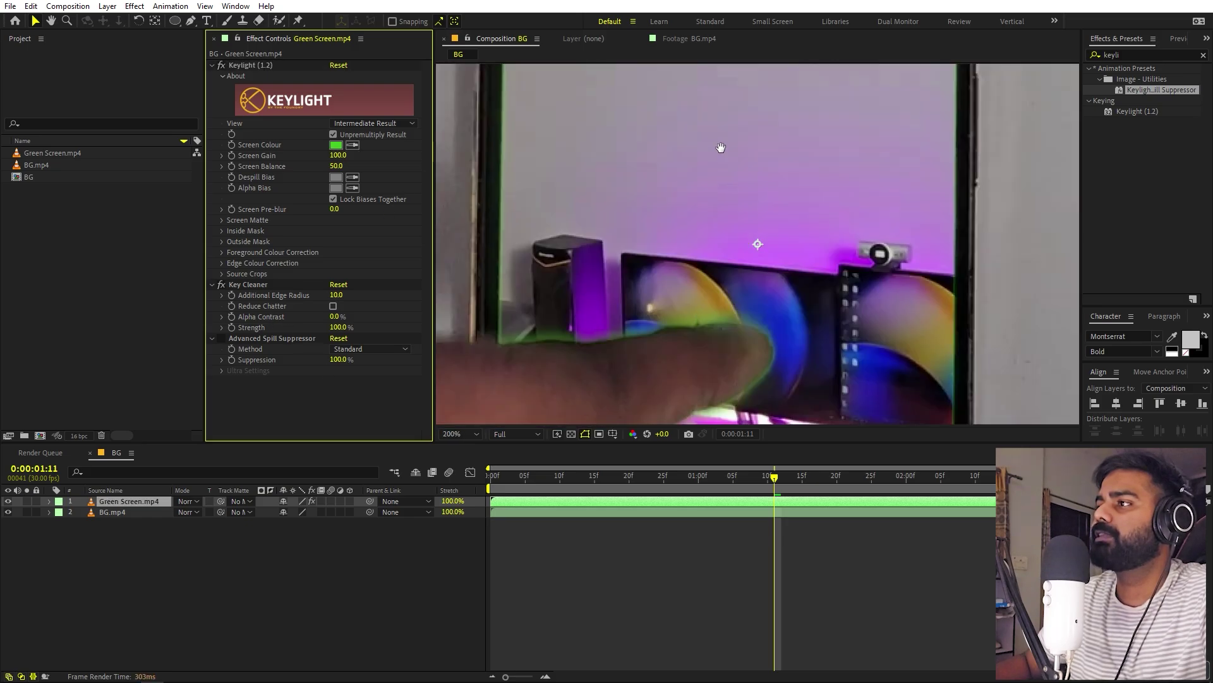
pyautogui.press('space')
pyautogui.moveTo(720, 146); pyautogui.dragTo(804, 390)
pyautogui.moveTo(711, 282); pyautogui.dragTo(661, 241)
pyautogui.scroll(1, 680, 244)
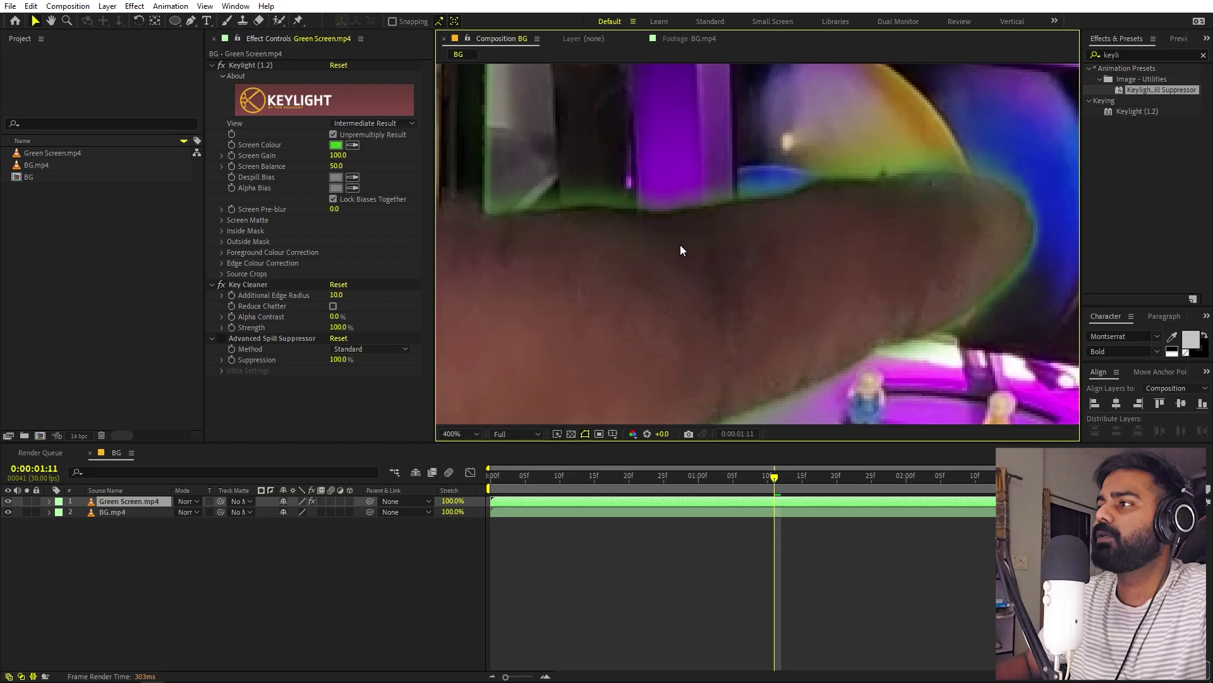
pyautogui.click(218, 339)
pyautogui.scroll(-7, 708, 231)
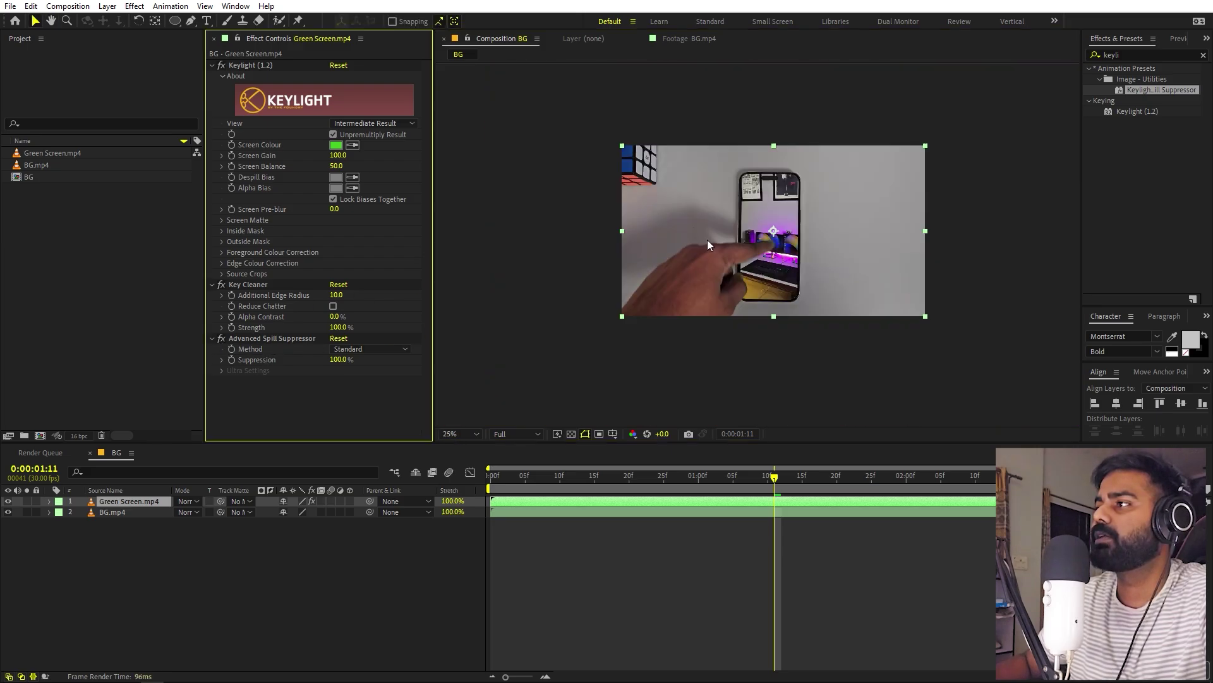
pyautogui.scroll(2, 771, 237)
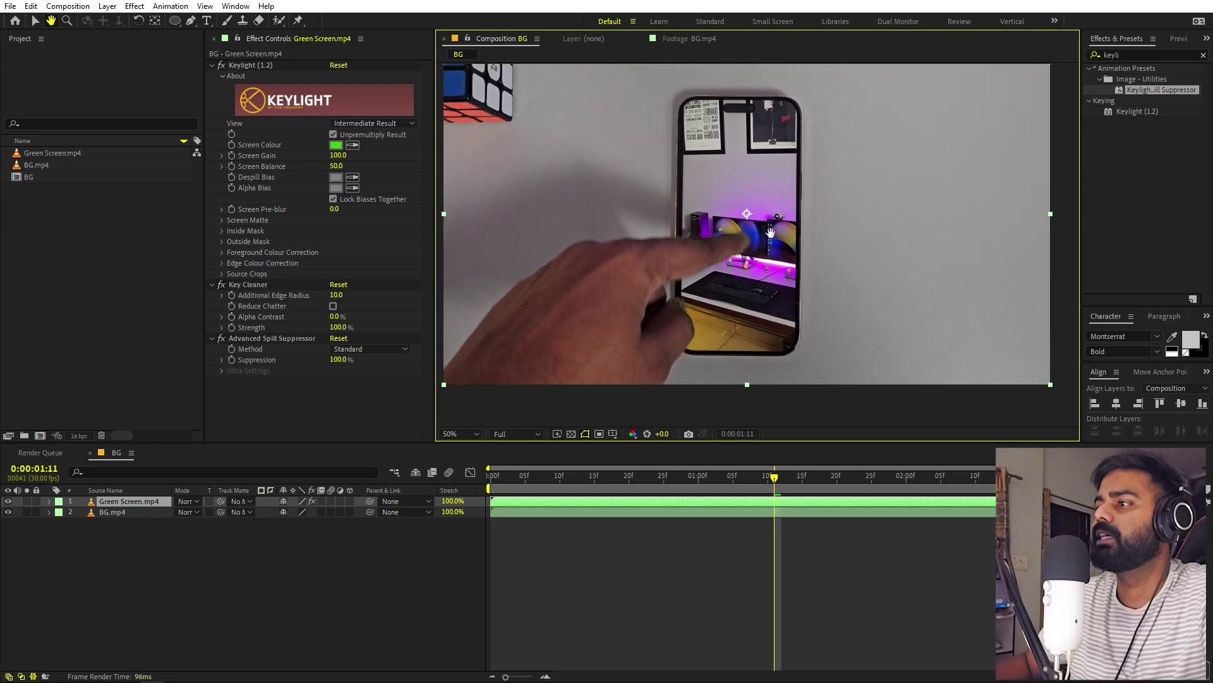
# Preview the keyed composition from the start and at several later frames to check the finger and phone edges
pyautogui.moveTo(781, 479); pyautogui.dragTo(795, 479)
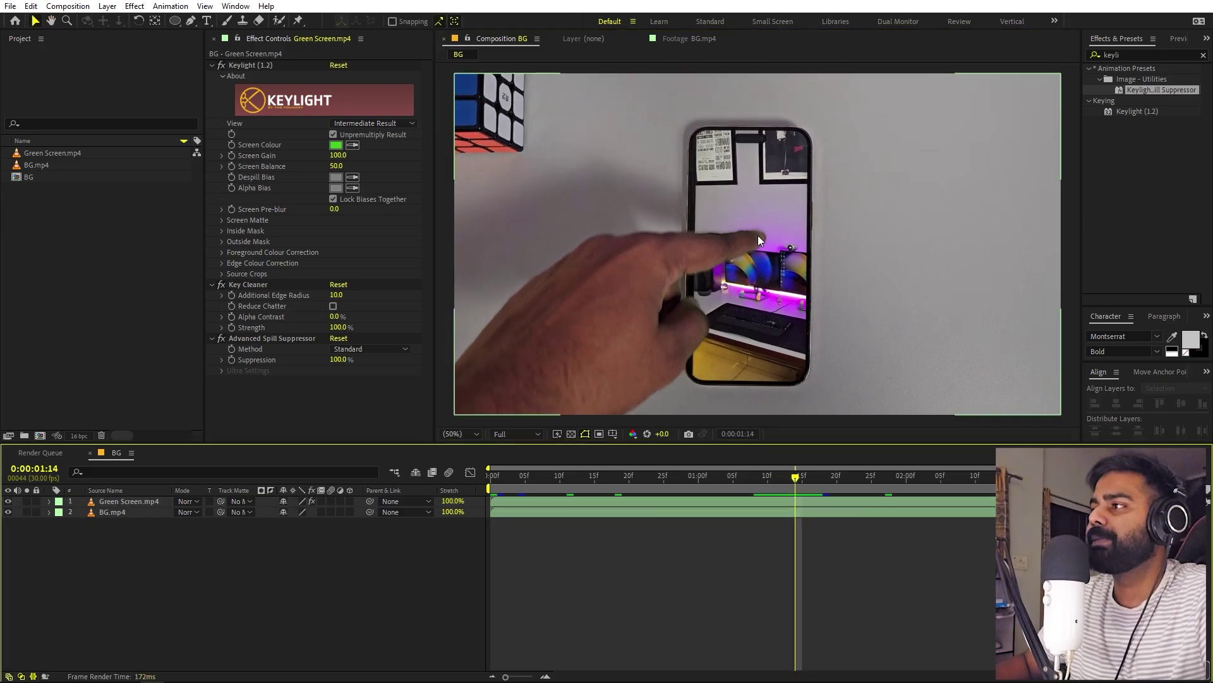
pyautogui.moveTo(788, 490); pyautogui.dragTo(579, 511)
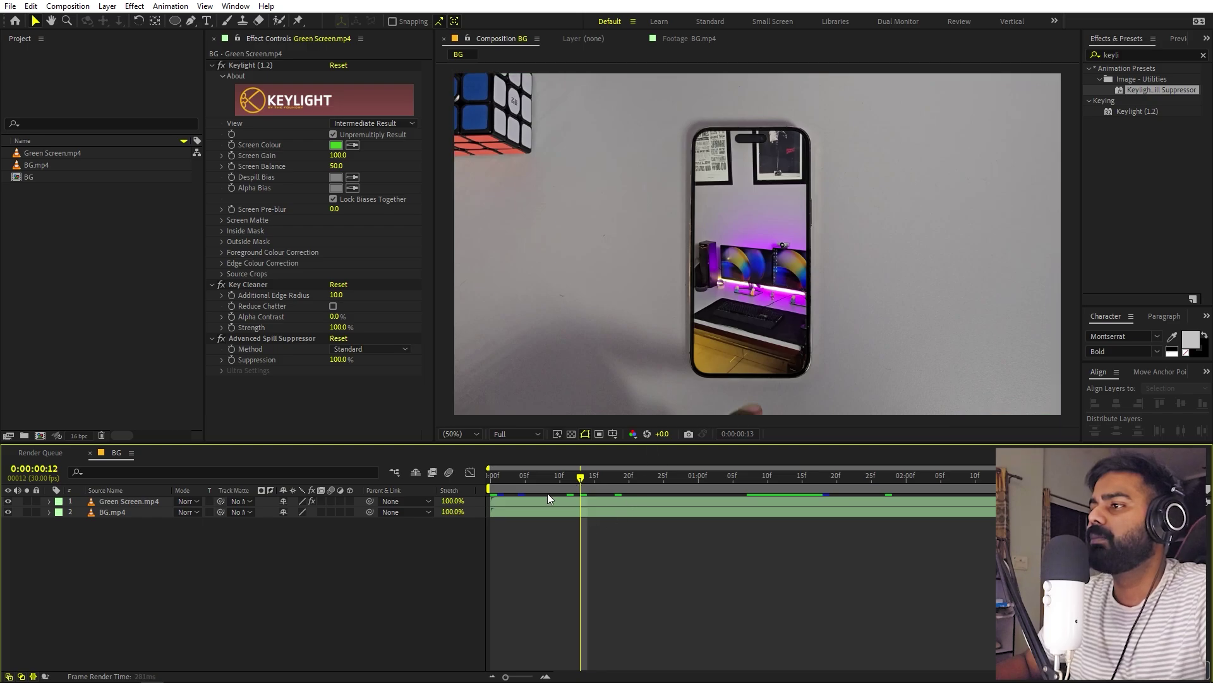
pyautogui.press('Home')
pyautogui.scroll(-1, 703, 320)
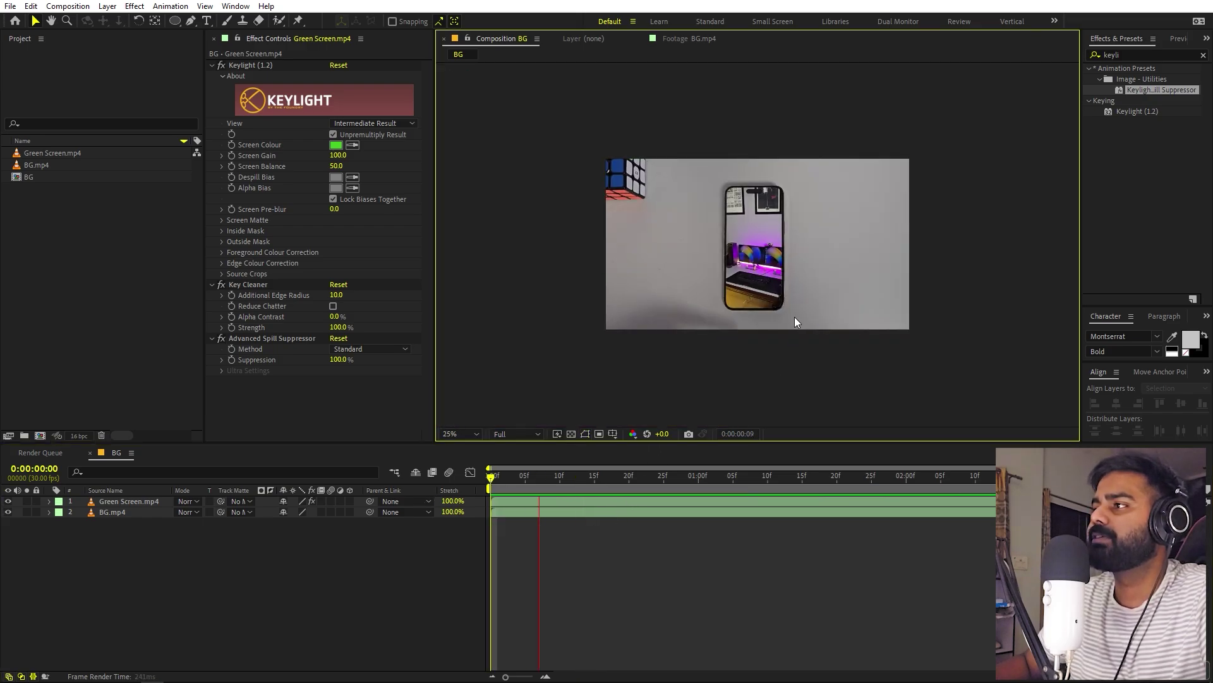
pyautogui.press('space')
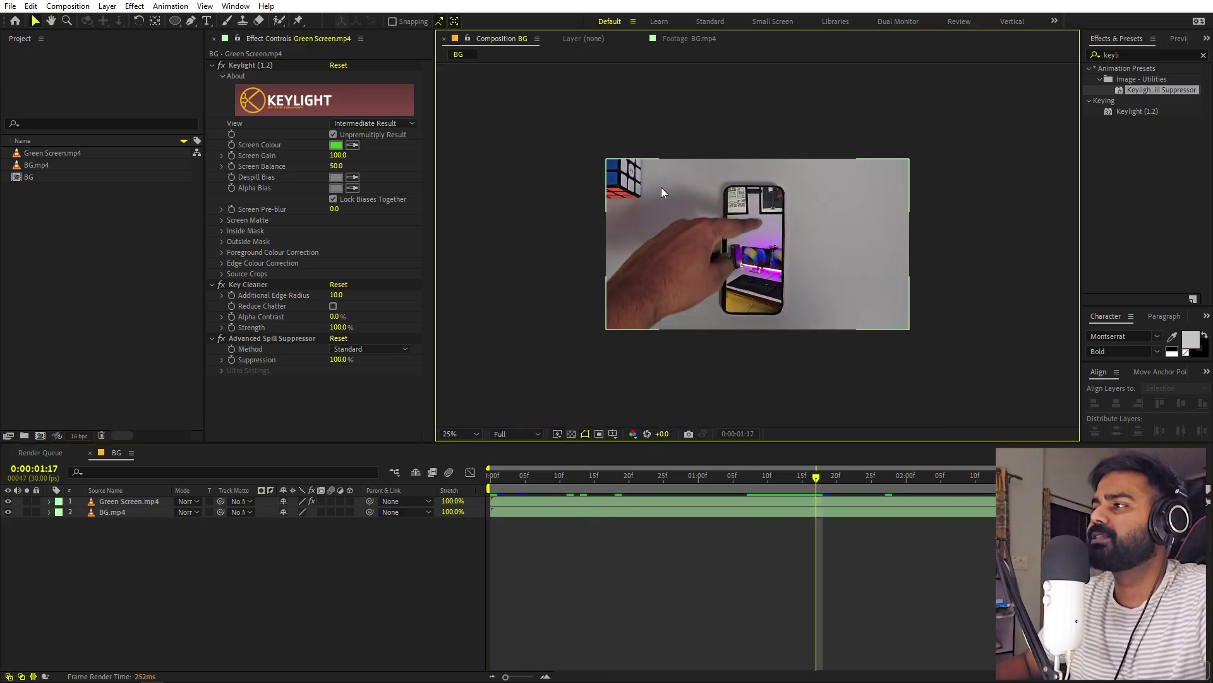
pyautogui.click(865, 533)
pyautogui.moveTo(819, 481); pyautogui.dragTo(879, 480)
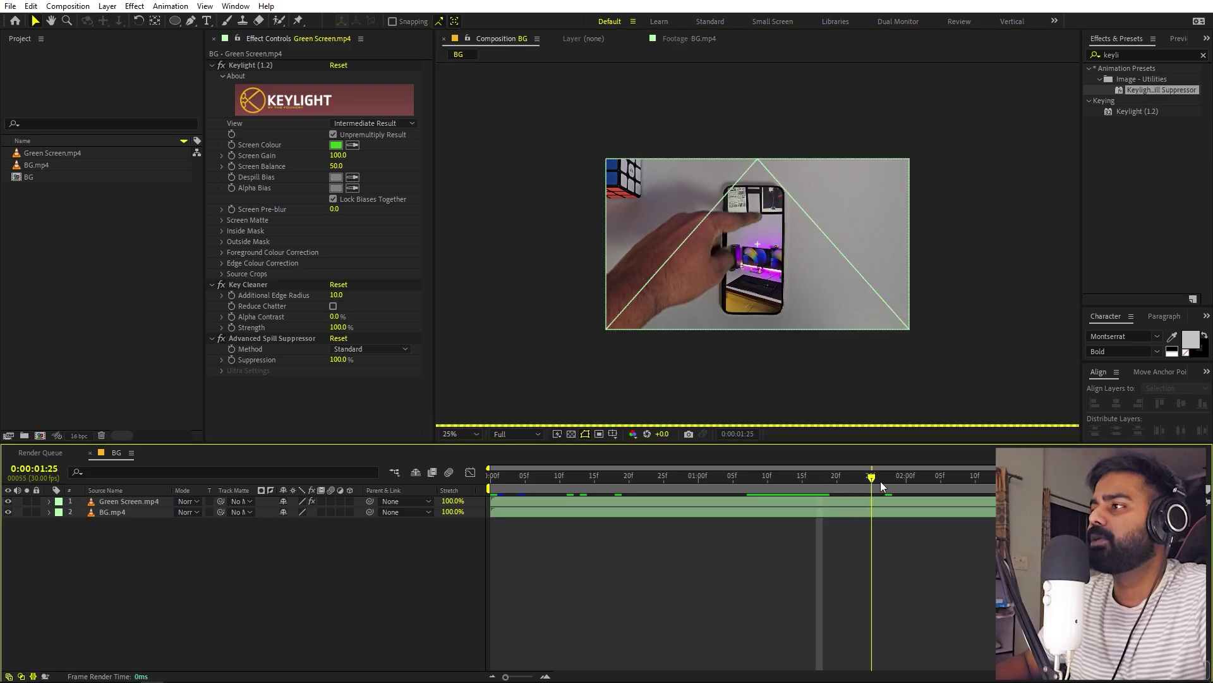
pyautogui.scroll(1, 806, 222)
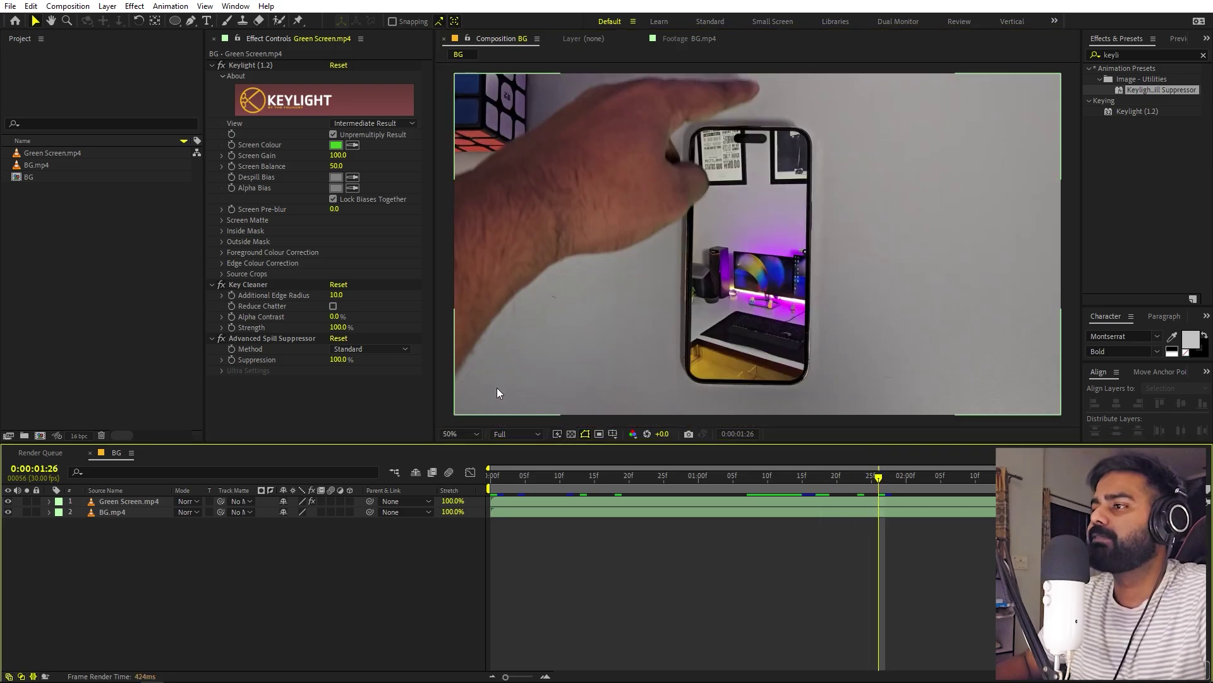
pyautogui.click(475, 435)
pyautogui.click(474, 462)
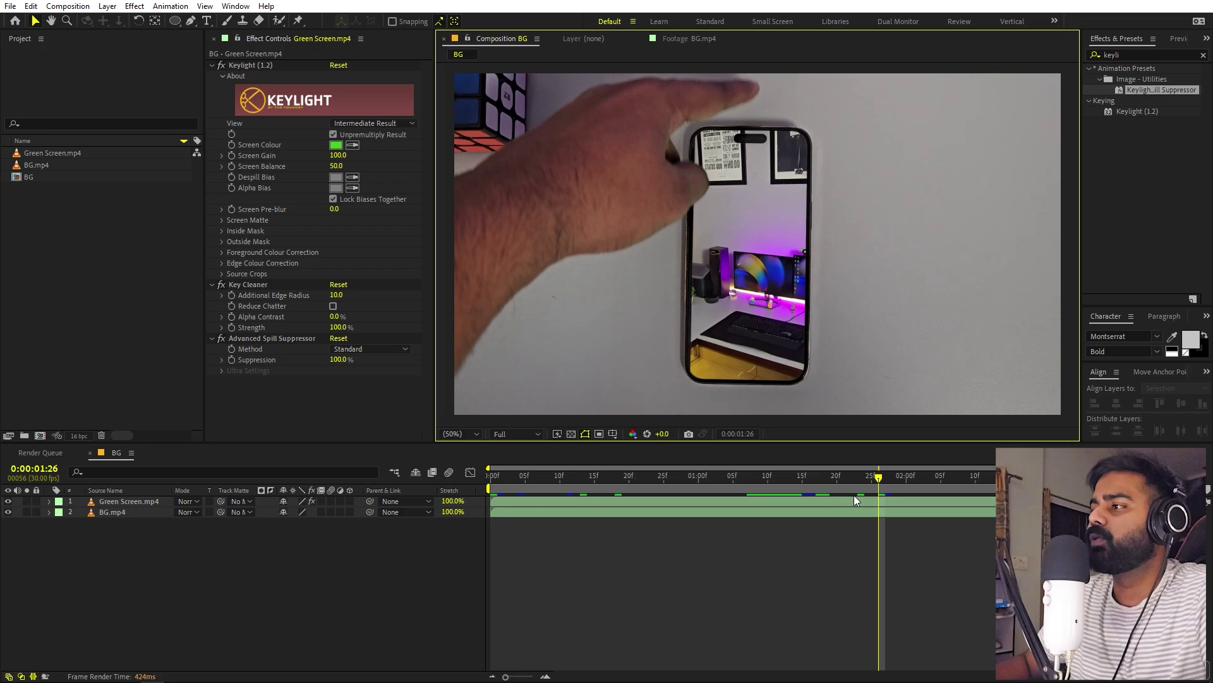
# Start Position and Scale keyframes on the Green Screen.mp4 layer at 0:00:01:02, just before the hand swipes up
pyautogui.moveTo(848, 481); pyautogui.dragTo(726, 517)
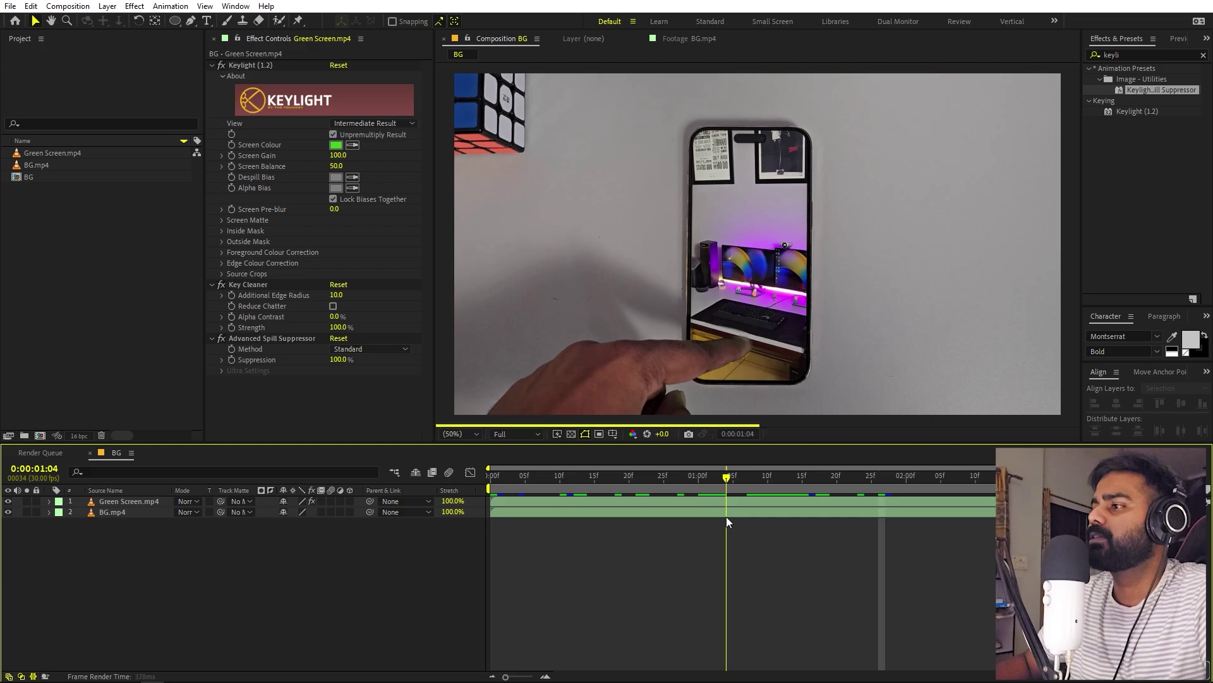
pyautogui.click(145, 499)
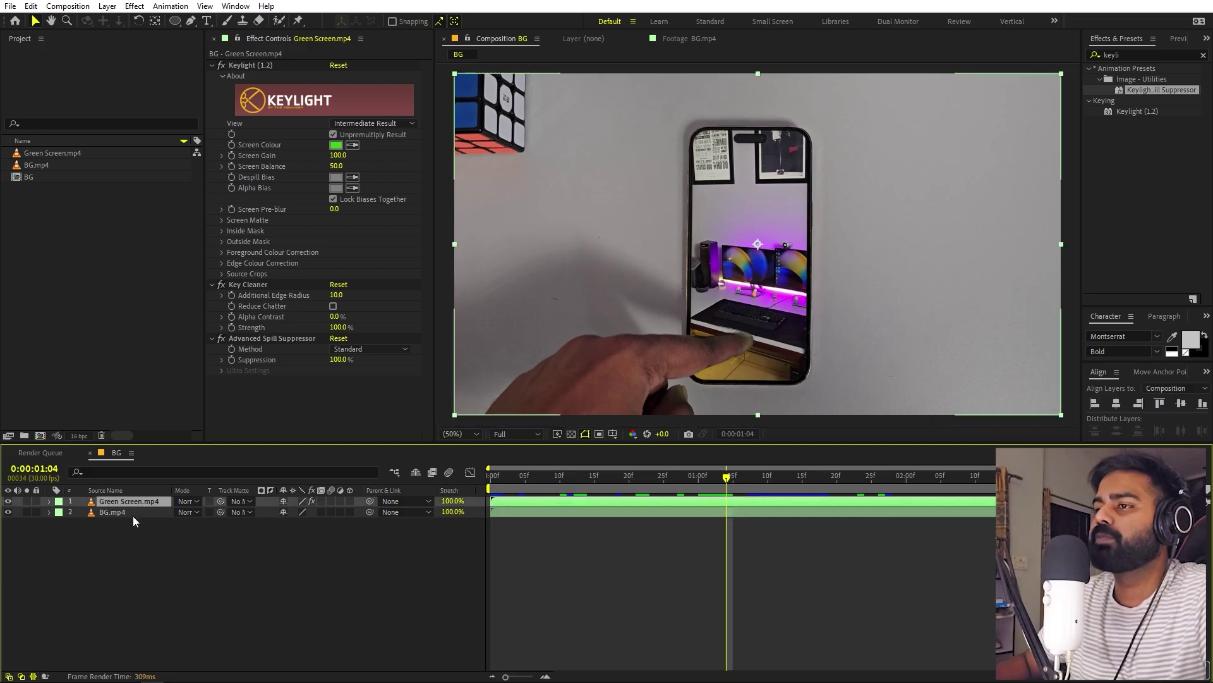
pyautogui.press('s')
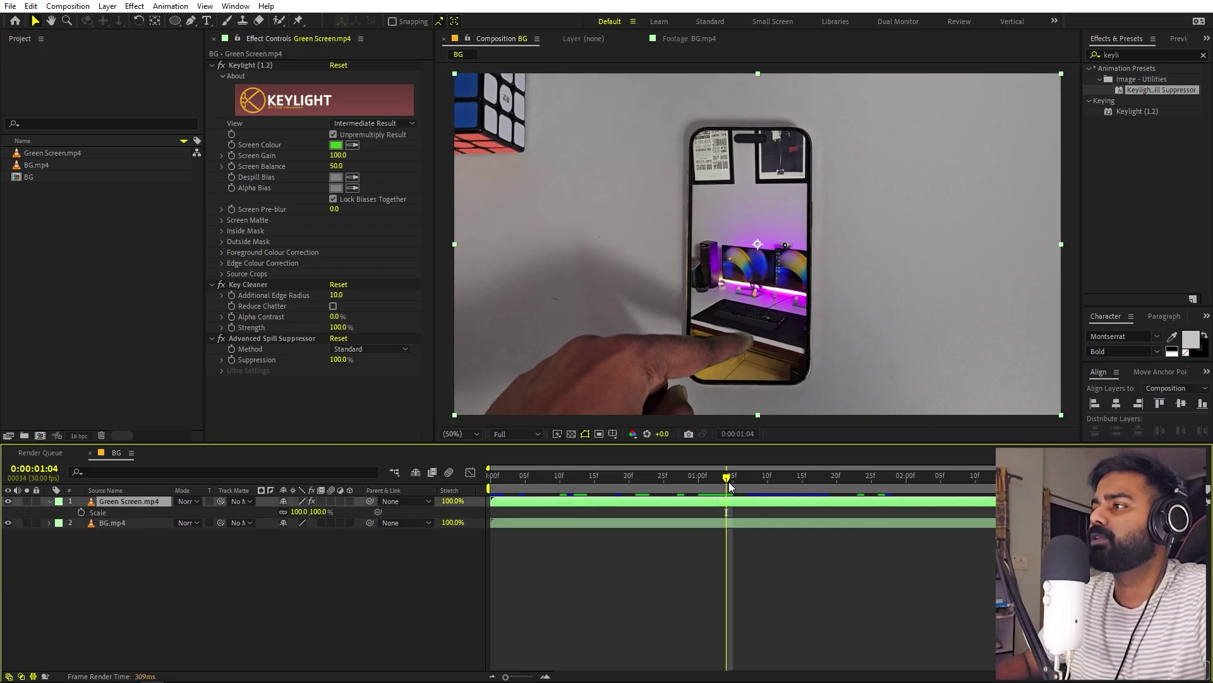
pyautogui.moveTo(730, 482); pyautogui.dragTo(712, 482)
pyautogui.press('p')
pyautogui.click(82, 512)
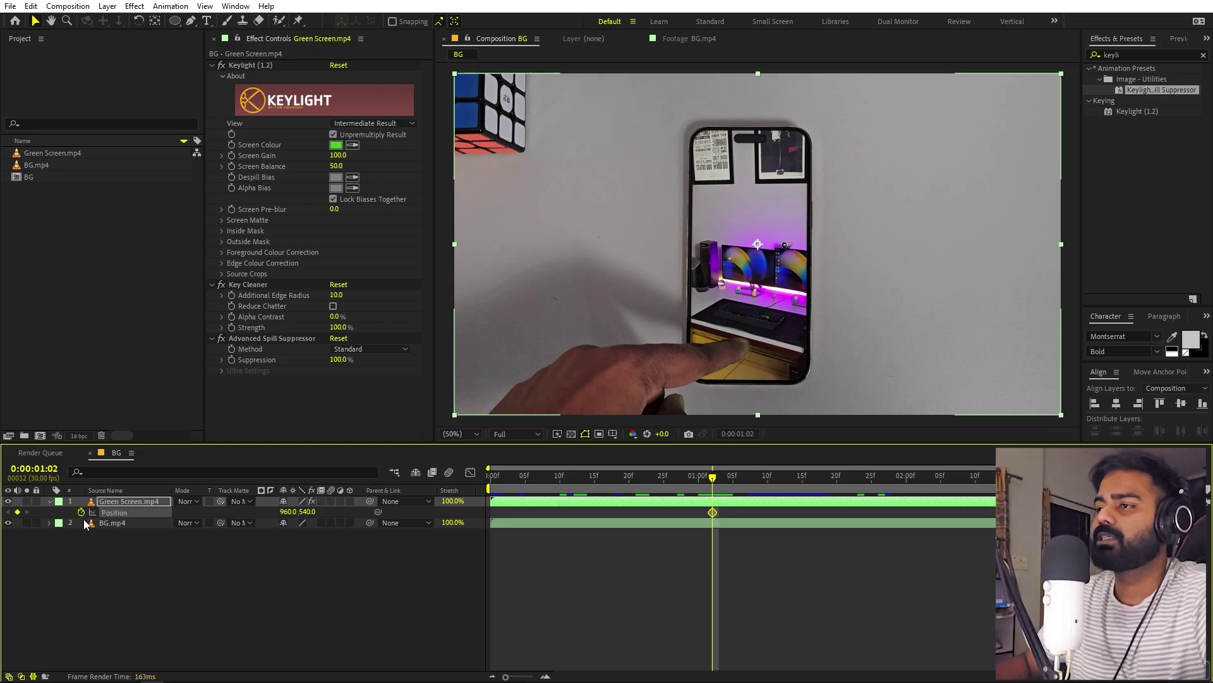
pyautogui.hotkey('shift', 's')
pyautogui.click(81, 523)
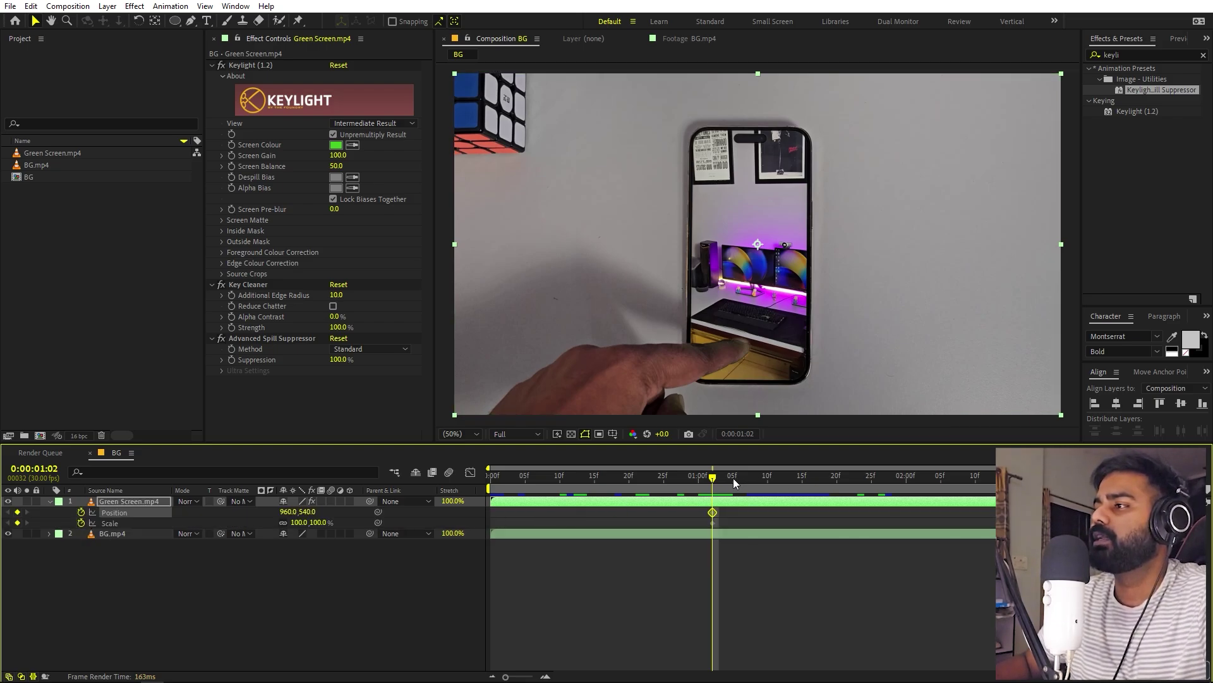
# Scale the Green Screen.mp4 layer up to 328% at 0:00:01:25 and display the Title/Action Safe guides
pyautogui.moveTo(733, 478); pyautogui.dragTo(871, 491)
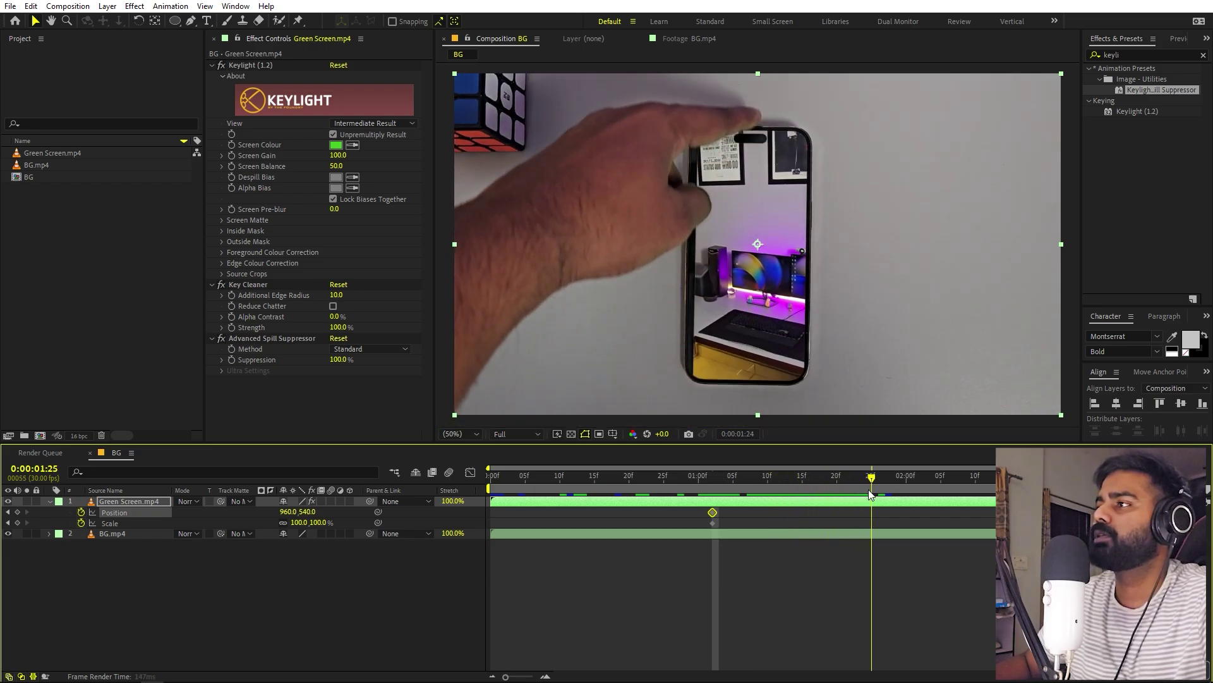
pyautogui.moveTo(301, 527); pyautogui.dragTo(461, 535)
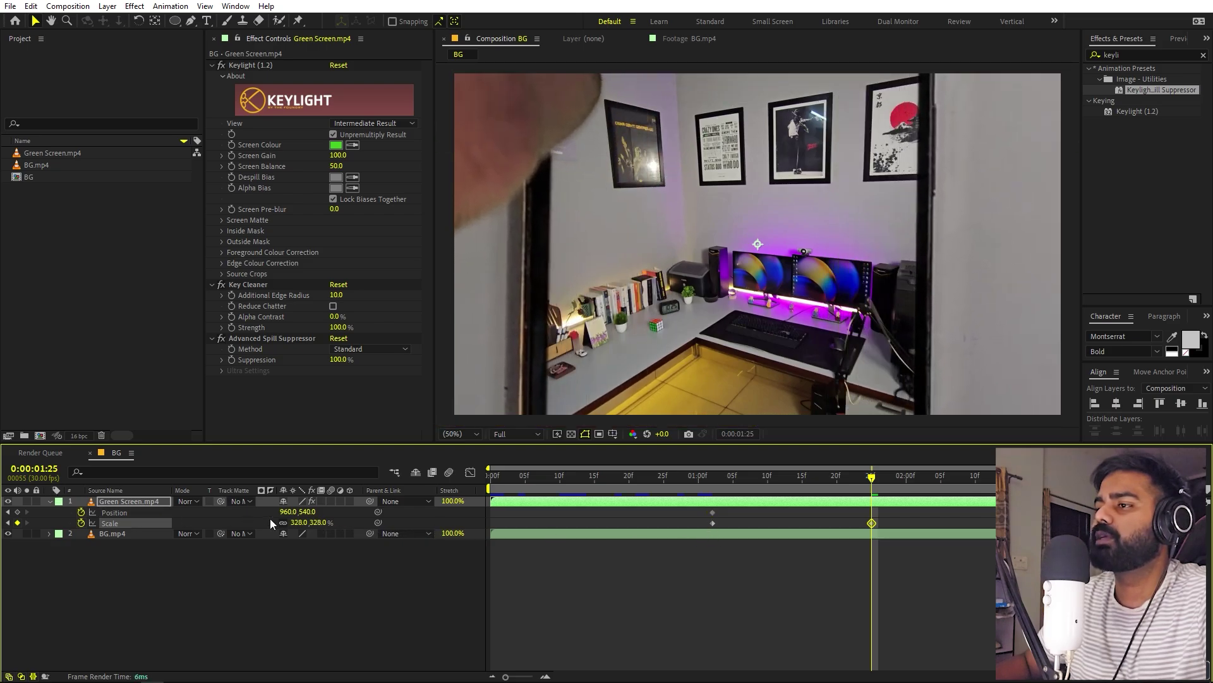
pyautogui.press('F2')
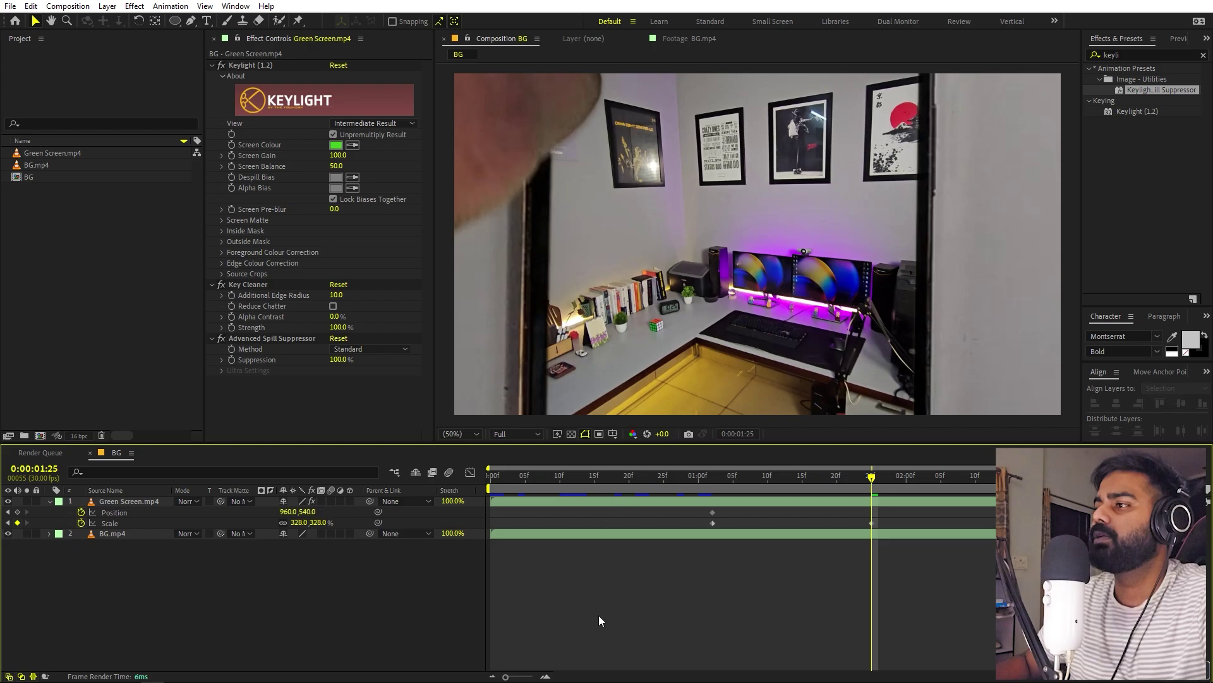
pyautogui.click(613, 433)
pyautogui.click(623, 449)
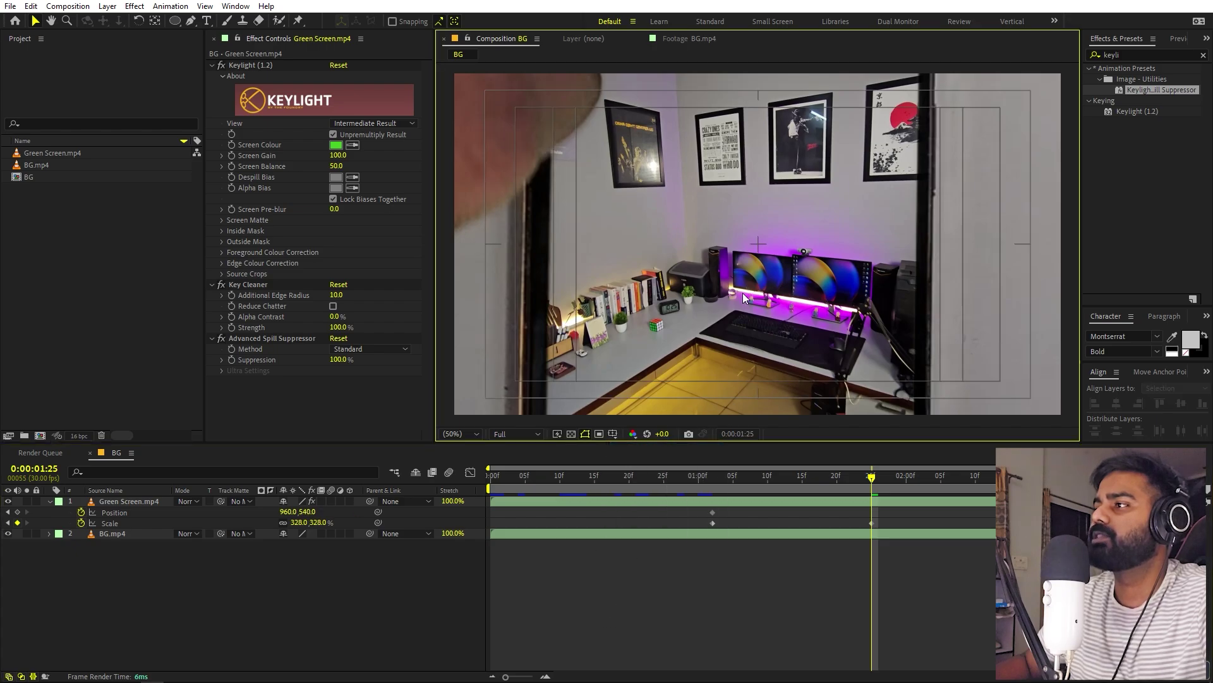
# Set the layer's end Position to 1088, 540 and Scale to 584% so the phone frame leaves the view
pyautogui.moveTo(292, 515); pyautogui.dragTo(378, 525)
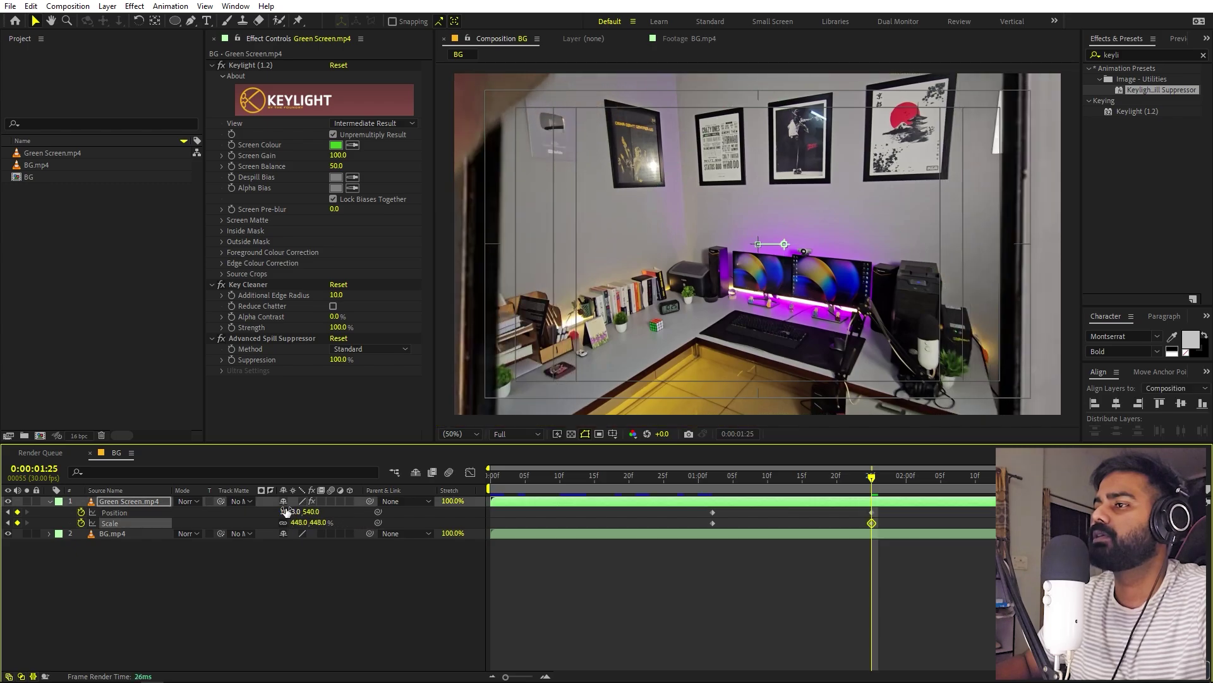
pyautogui.moveTo(286, 512); pyautogui.dragTo(348, 535)
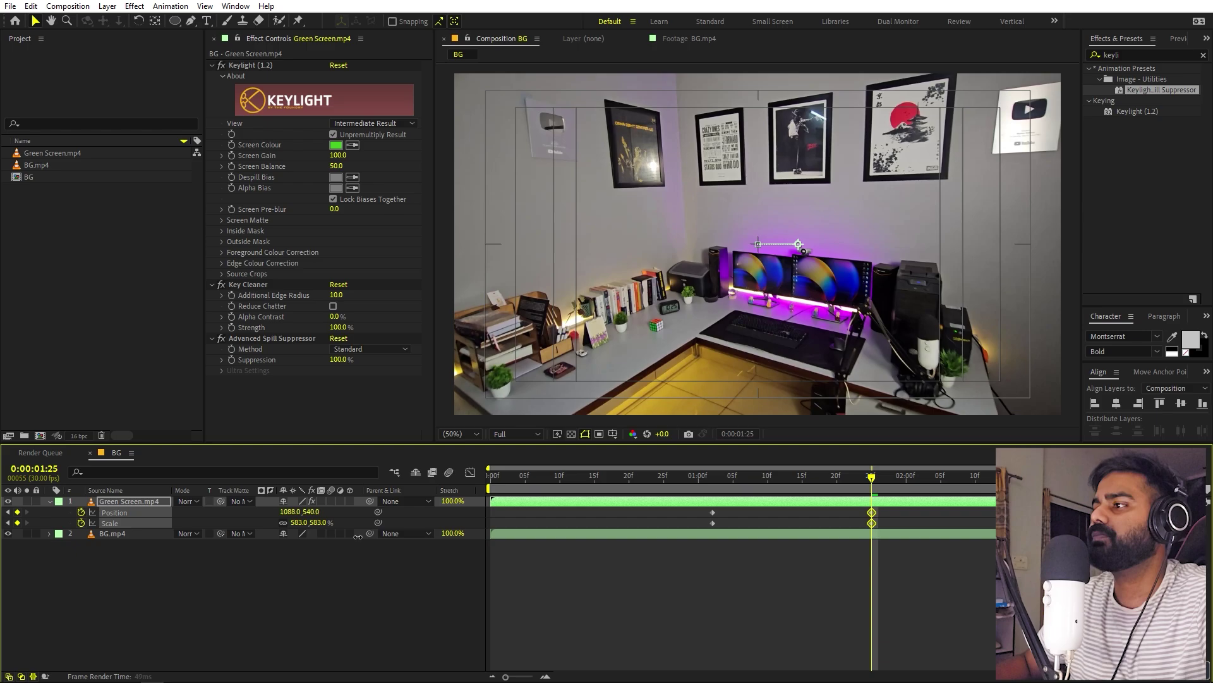
pyautogui.click(607, 608)
pyautogui.scroll(-2, 656, 320)
pyautogui.scroll(2, 679, 347)
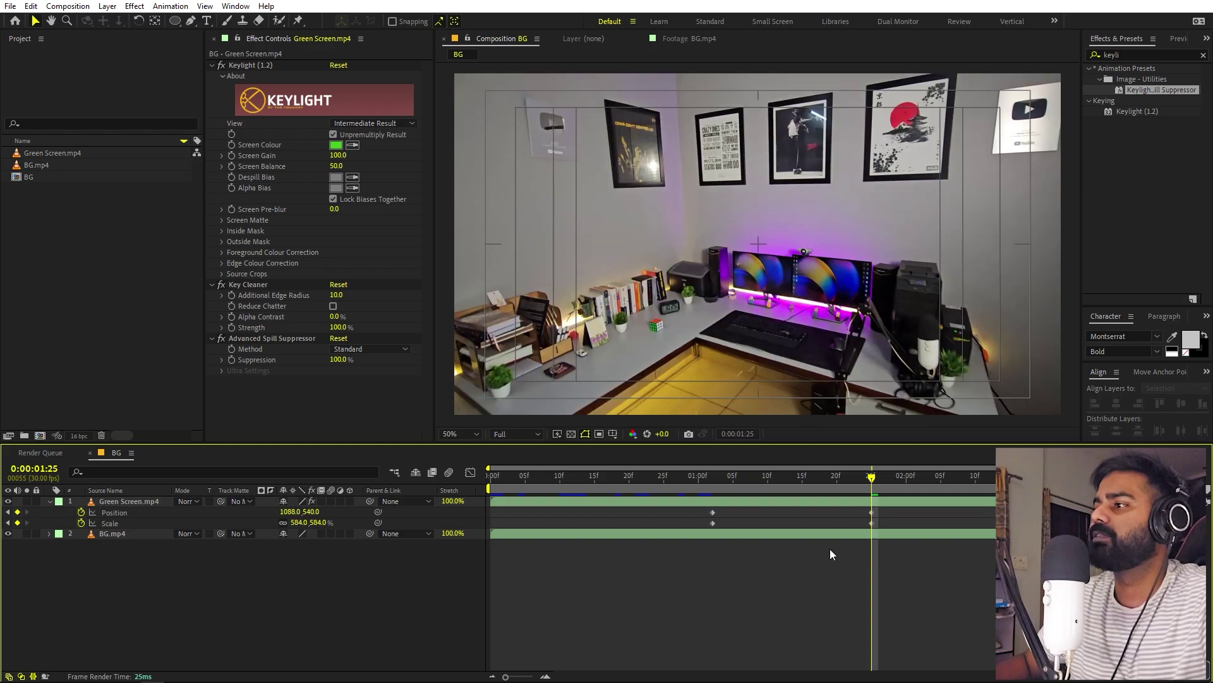
# Apply Easy Ease to all Position and Scale keyframes and pull both speed-graph influence handles inward to form a steep central peak
pyautogui.moveTo(880, 509); pyautogui.dragTo(684, 532)
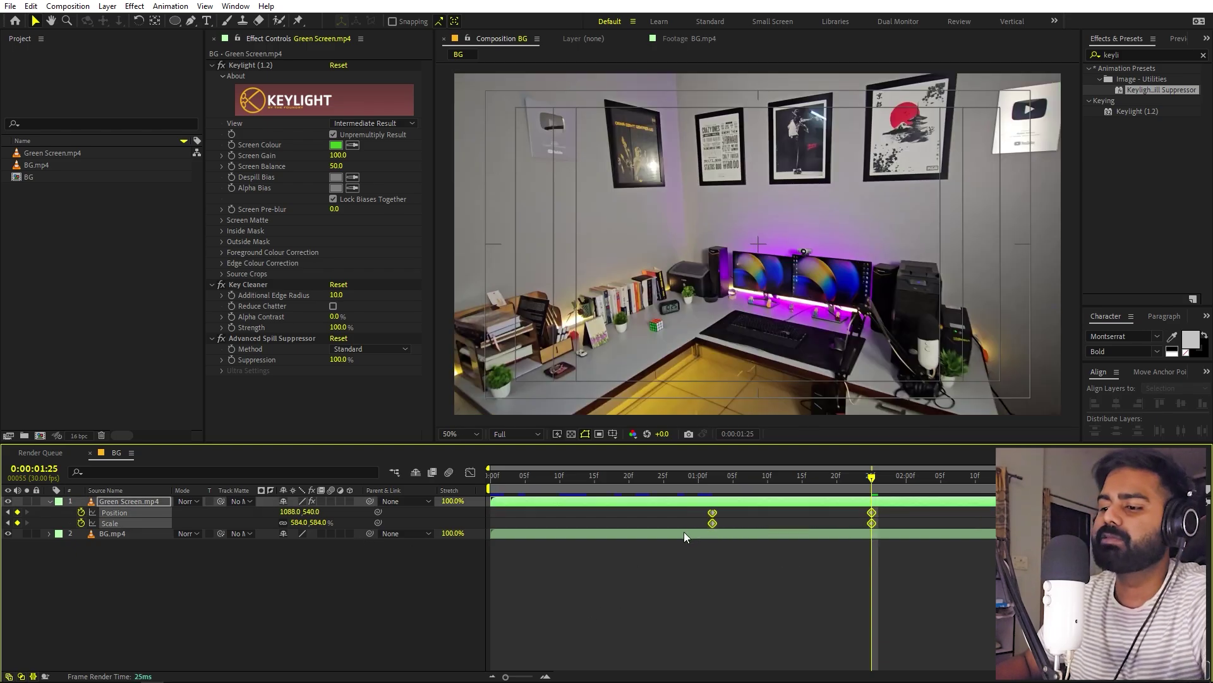
pyautogui.press('F9')
pyautogui.click(468, 472)
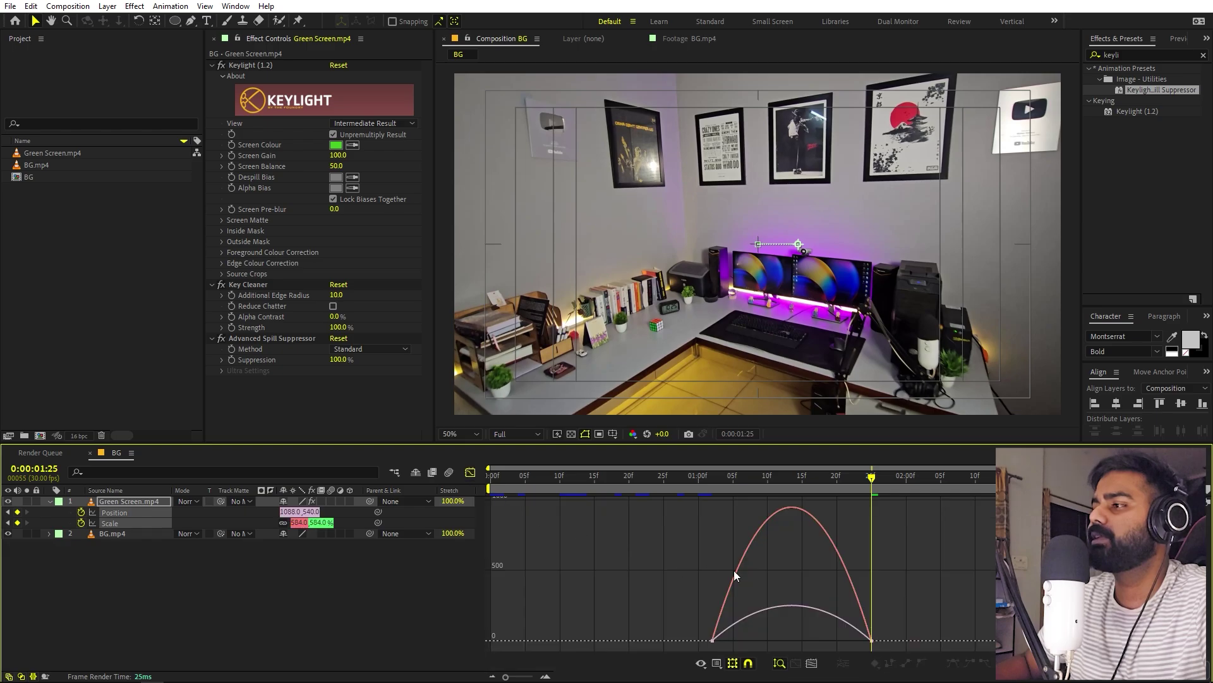
pyautogui.moveTo(986, 602); pyautogui.dragTo(823, 646)
pyautogui.click(845, 640)
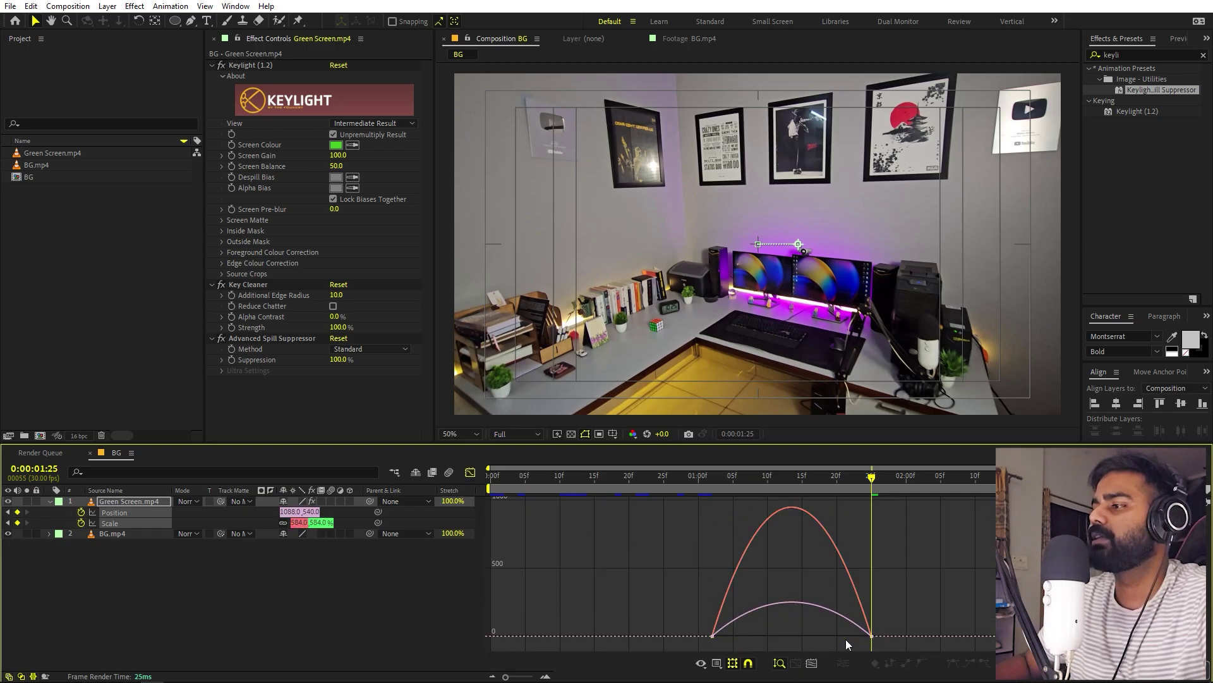
pyautogui.moveTo(910, 618); pyautogui.dragTo(814, 637)
pyautogui.click(713, 636)
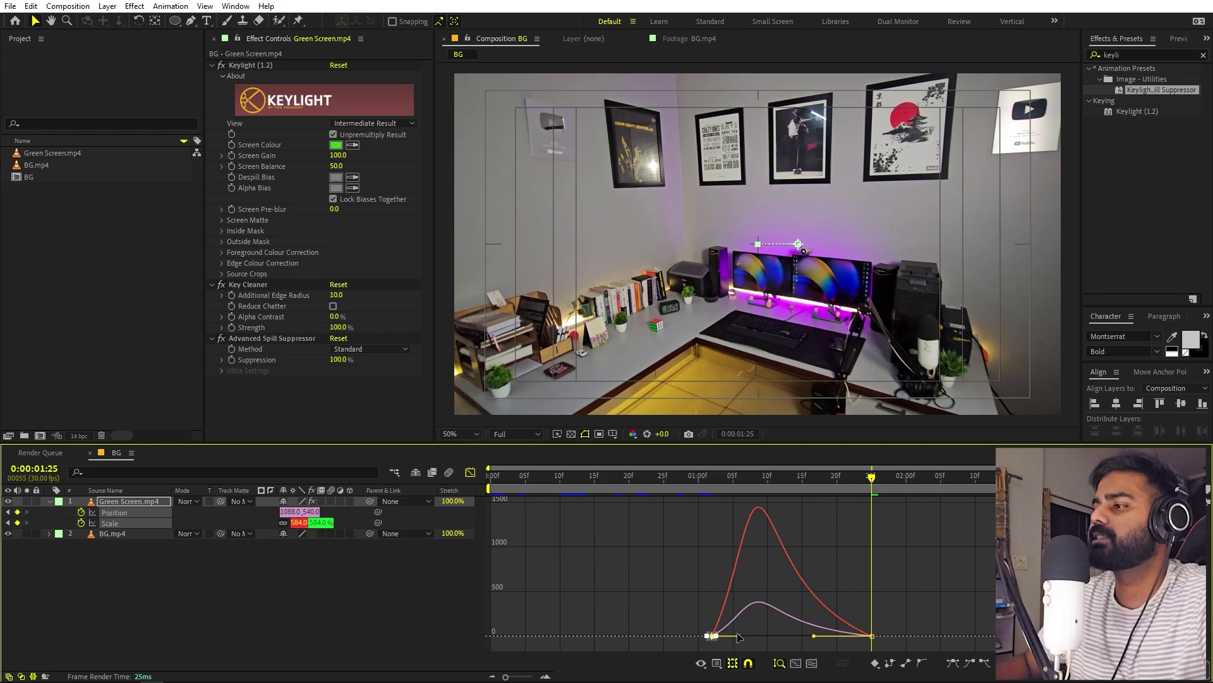
pyautogui.moveTo(738, 636); pyautogui.dragTo(754, 635)
# Preview the eased zoom from 0:00:00:29 and close the Graph Editor
pyautogui.click(692, 477)
pyautogui.press('space')
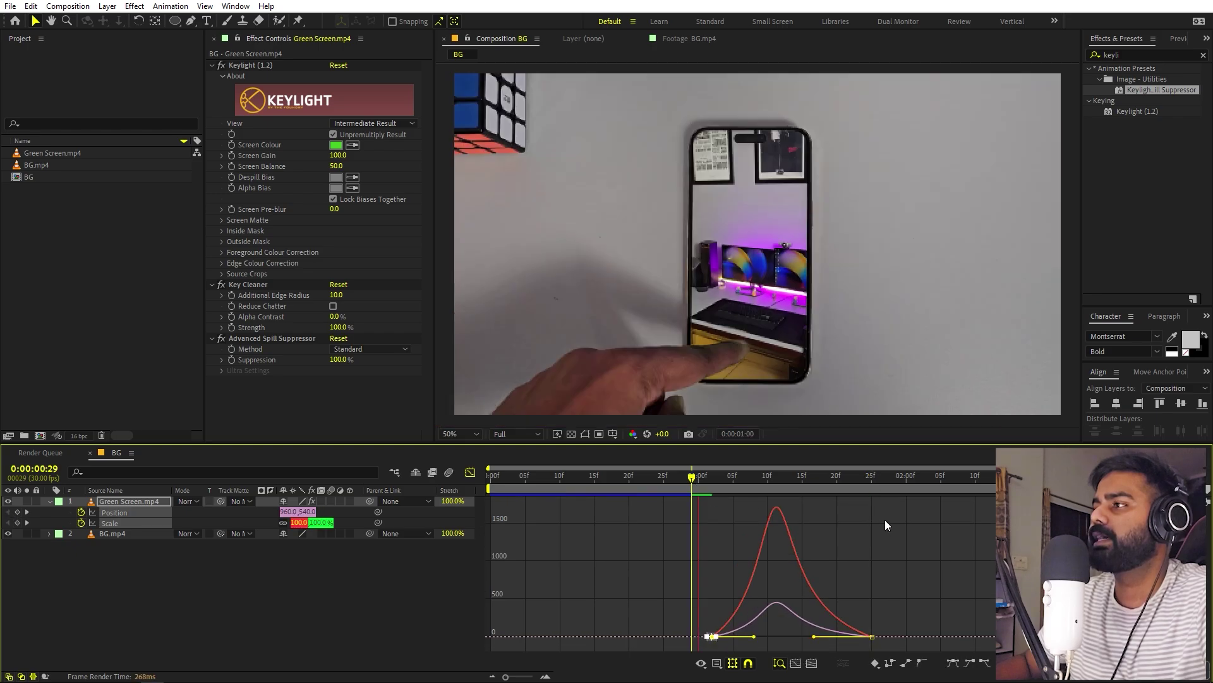
pyautogui.press('space')
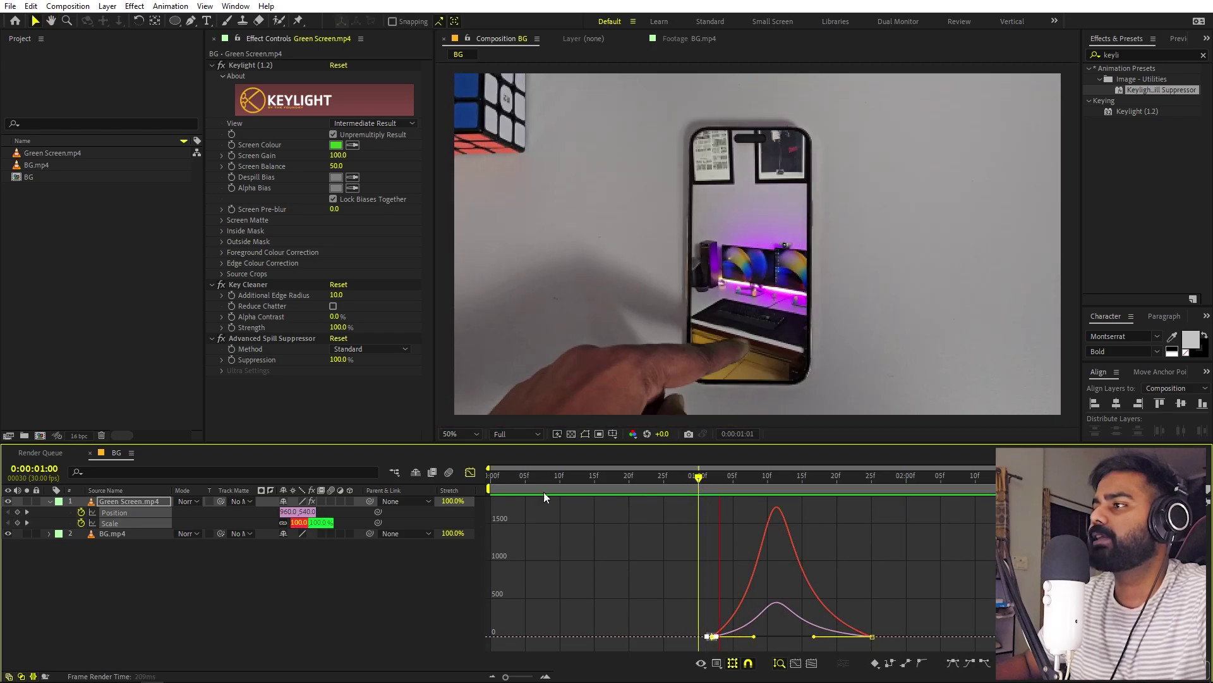
pyautogui.press('space')
pyautogui.click(469, 471)
# Move the starting Position and Scale keyframes to 0:00:01:08 and the ending pair to 0:00:01:29
pyautogui.click(700, 512)
pyautogui.click(699, 477)
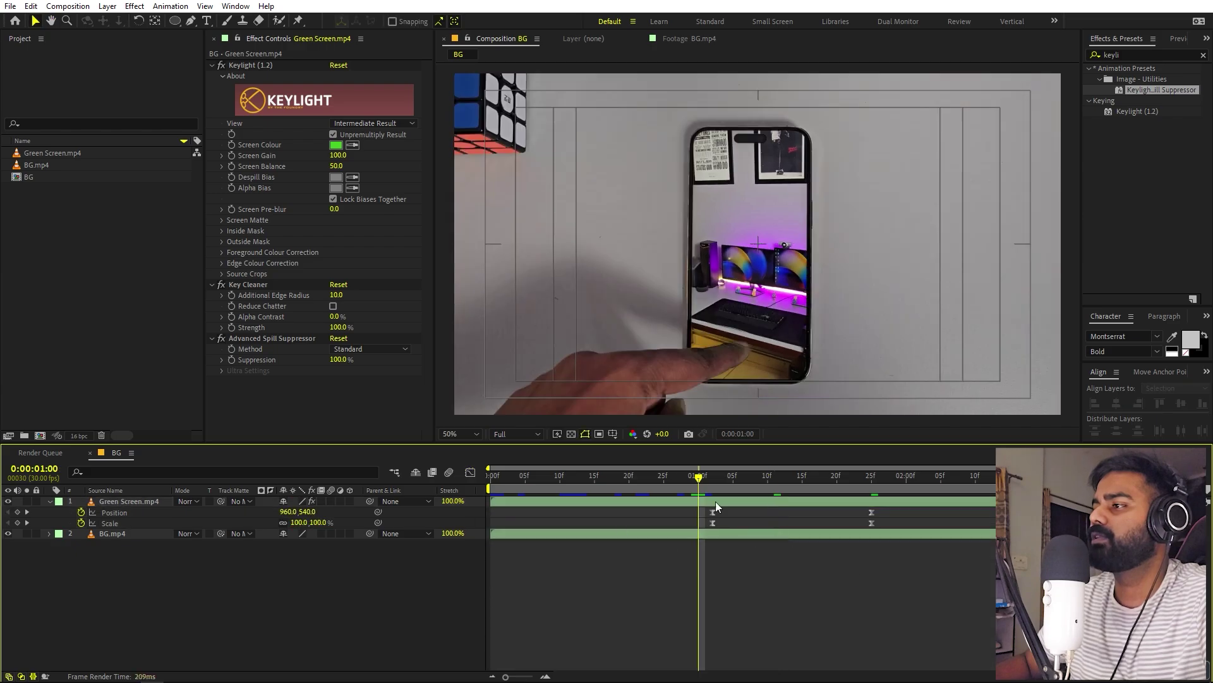
pyautogui.moveTo(750, 518); pyautogui.dragTo(748, 491)
pyautogui.press('space')
pyautogui.moveTo(884, 508)
pyautogui.mouseDown()
pyautogui.moveTo(864, 527)
pyautogui.moveTo(900, 513)
pyautogui.mouseUp()
# Preview the retimed zoom to check how it matches the finger swipe
pyautogui.press('space')
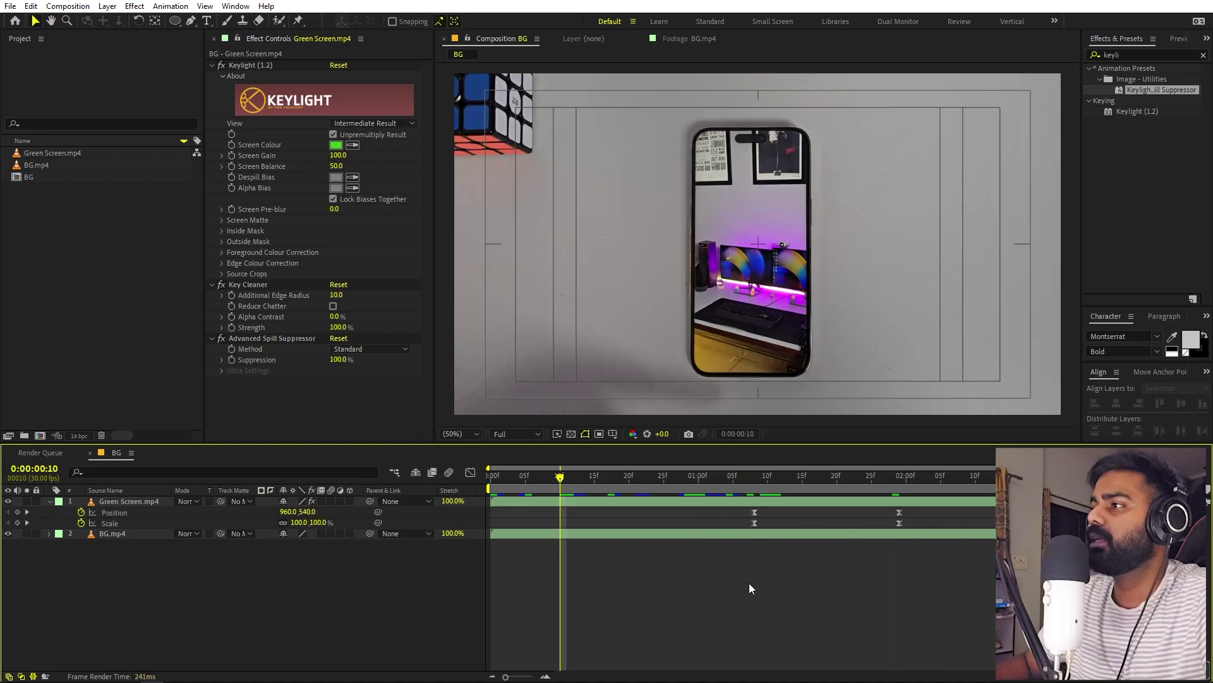
pyautogui.press('space')
pyautogui.press('space')
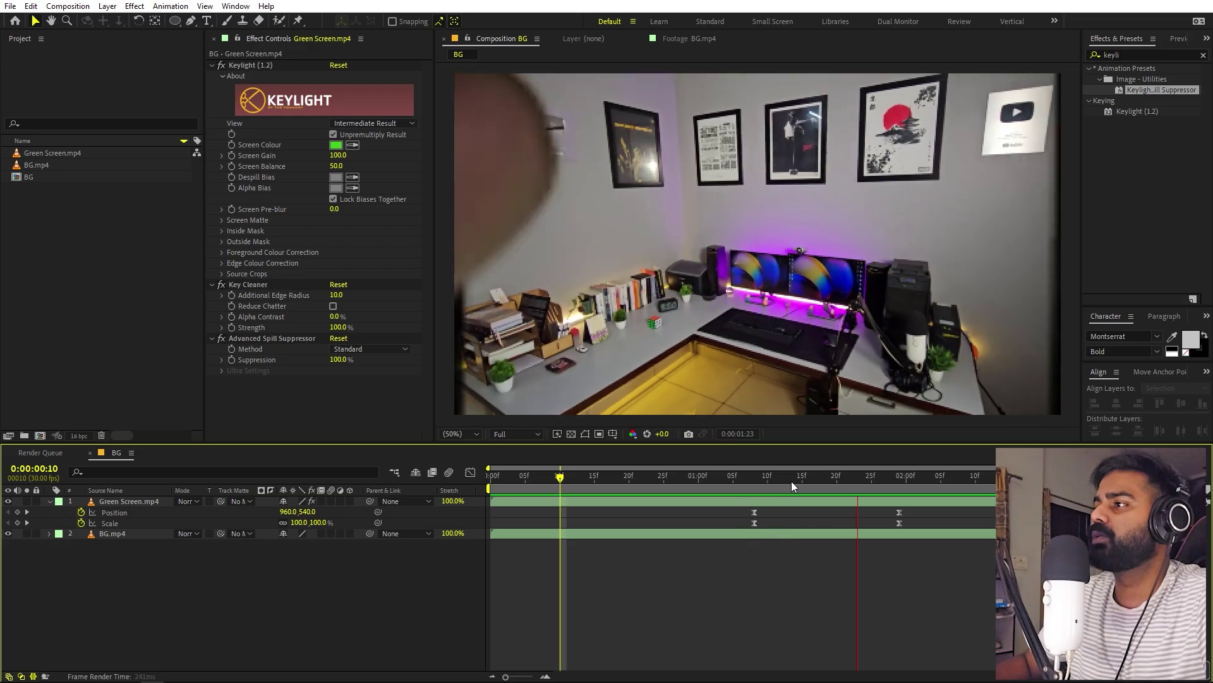
pyautogui.moveTo(799, 483); pyautogui.dragTo(739, 499)
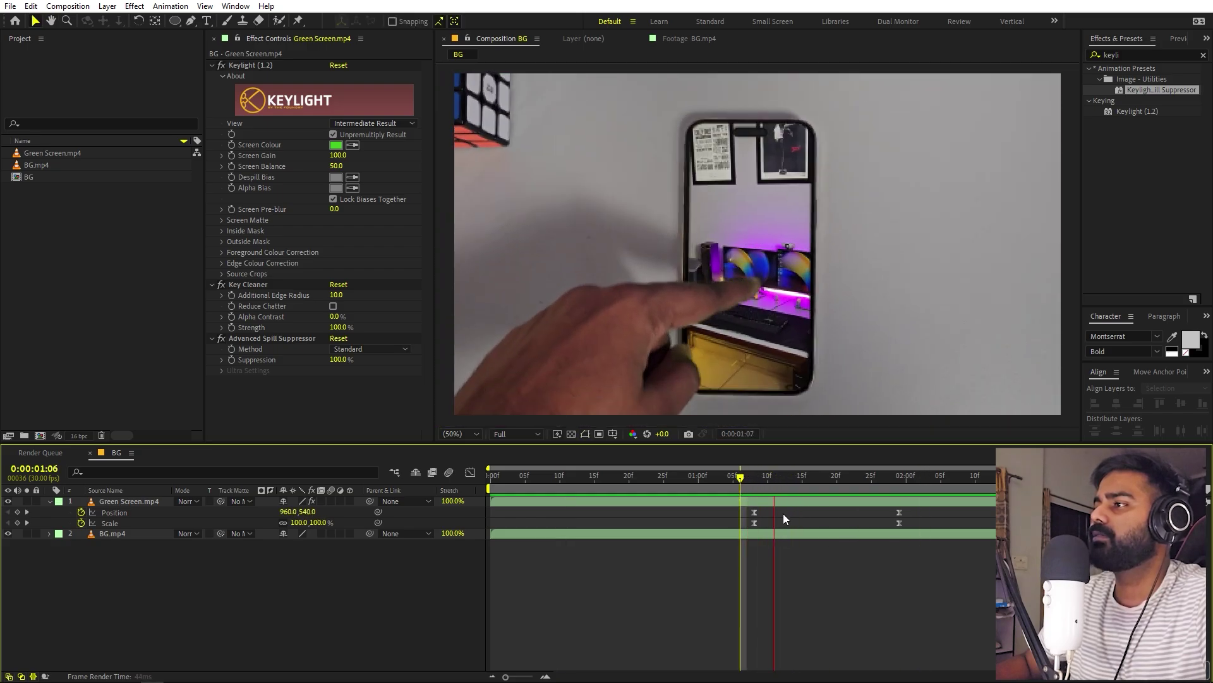
pyautogui.press('space')
# Move the ending Position and Scale keyframes to 0:00:02:02 and preview the slower zoom
pyautogui.click(753, 523)
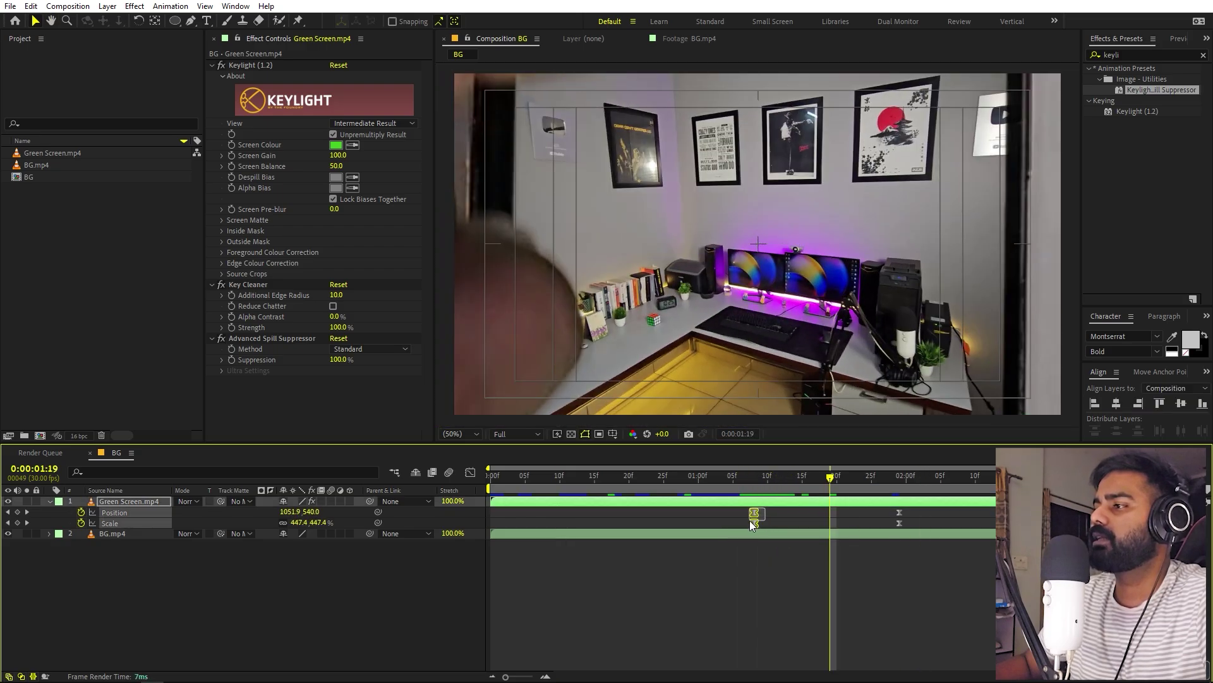
pyautogui.moveTo(898, 511); pyautogui.dragTo(918, 512)
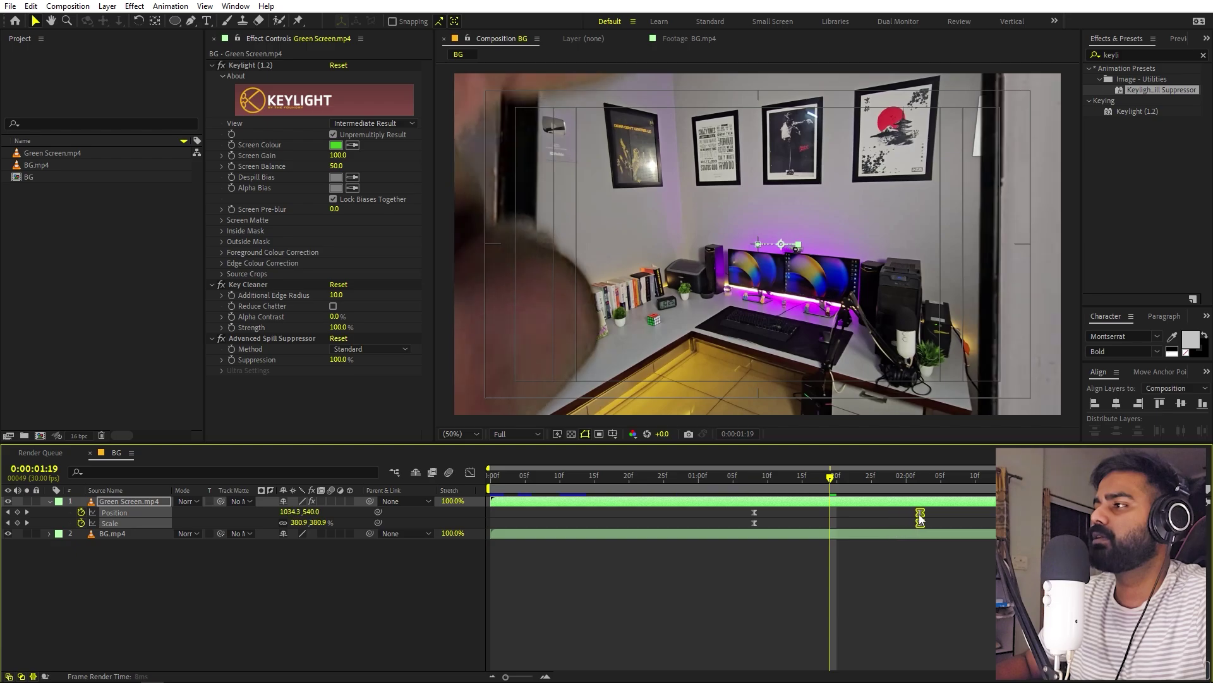
pyautogui.press('space')
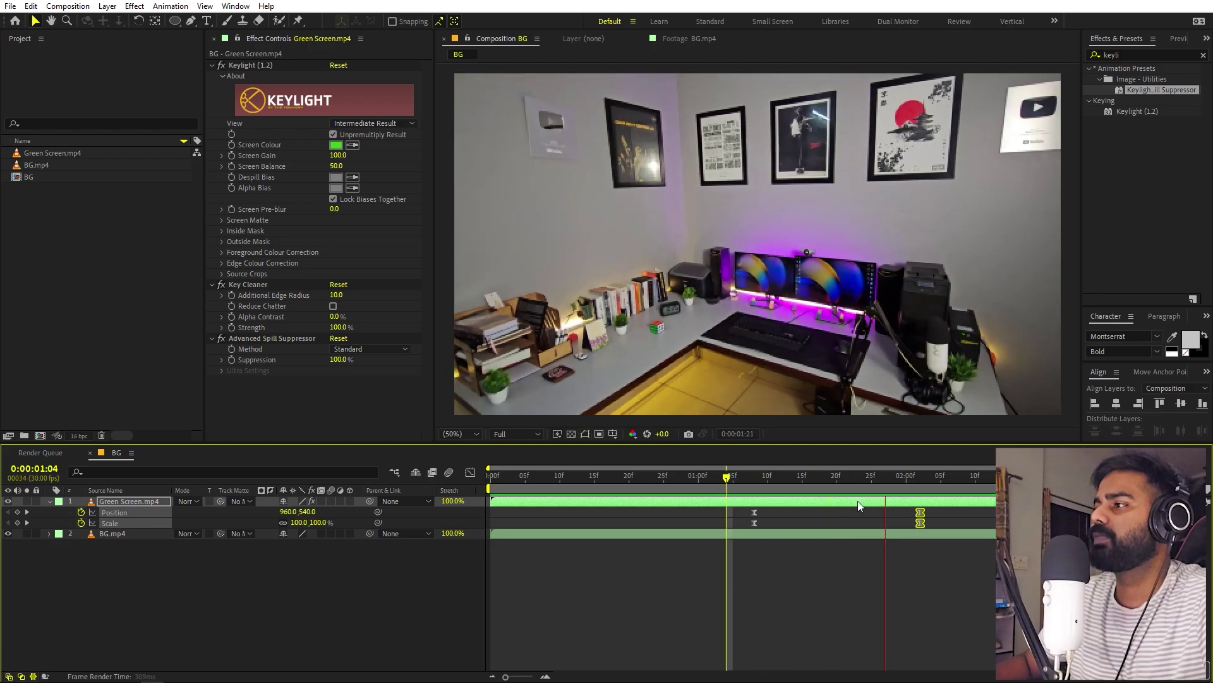
pyautogui.moveTo(753, 487); pyautogui.dragTo(587, 505)
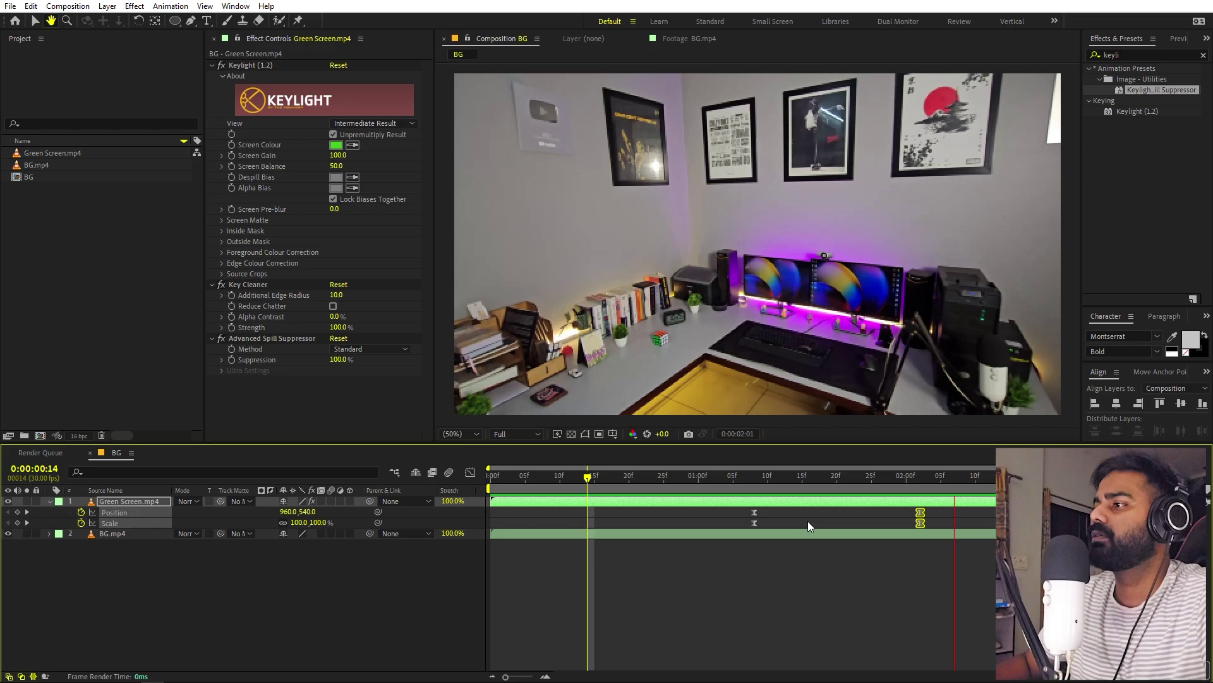
# Review the transition around the zoom's start, checking how the BG.mp4 footage moves behind the phone
pyautogui.click(789, 487)
pyautogui.click(824, 535)
pyautogui.moveTo(824, 535); pyautogui.dragTo(807, 536)
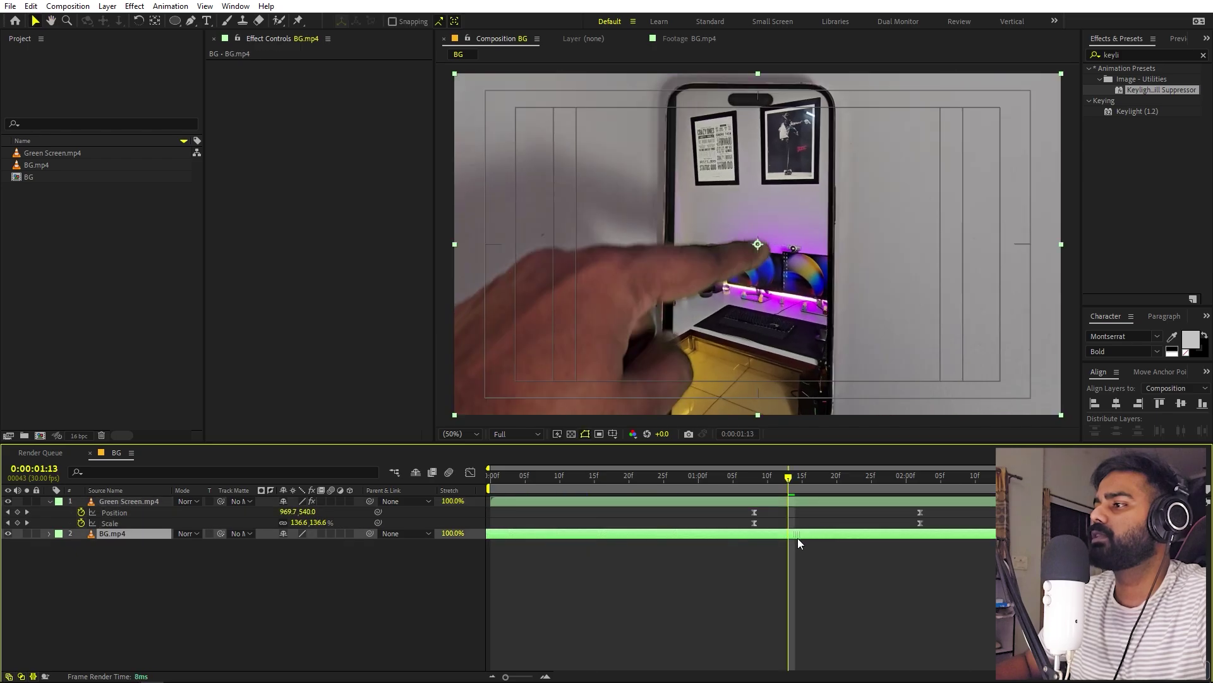
pyautogui.click(753, 478)
pyautogui.press('space')
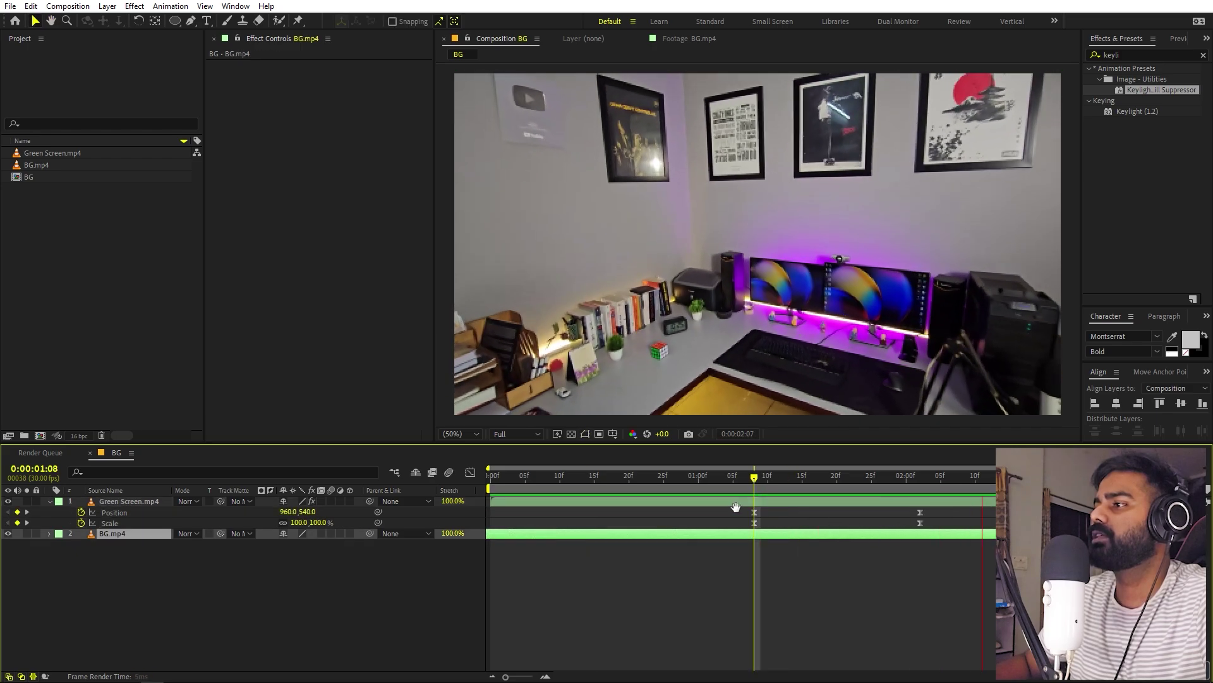
pyautogui.click(699, 483)
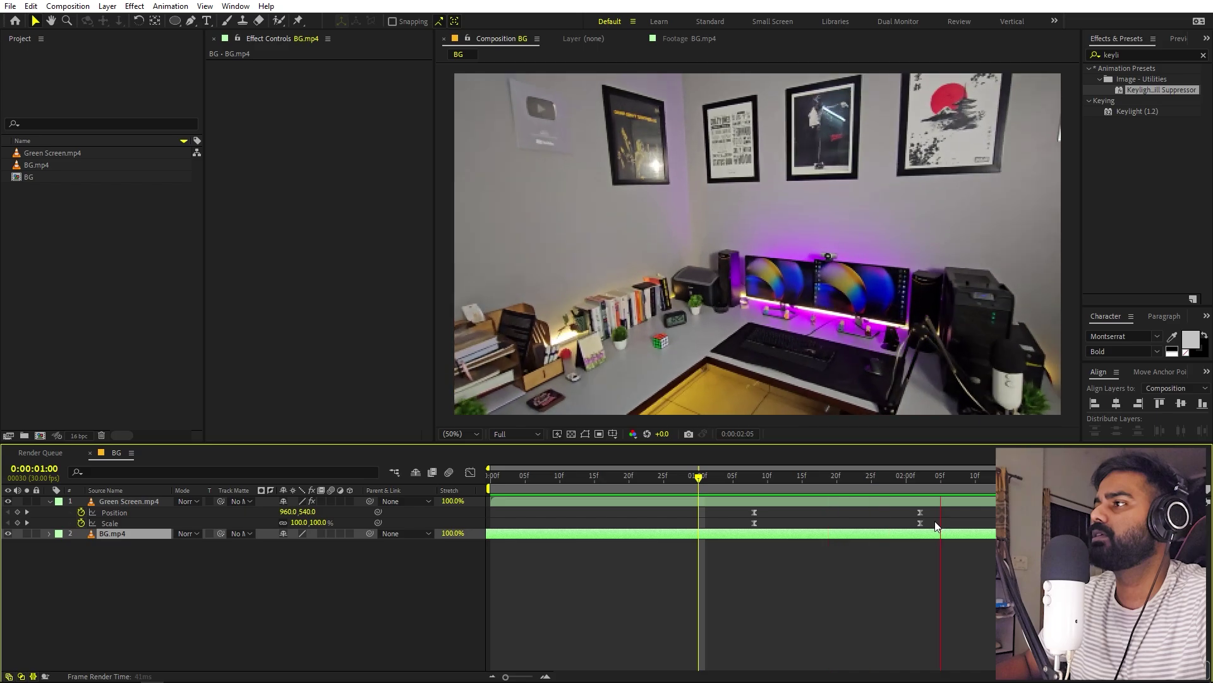
pyautogui.press('space')
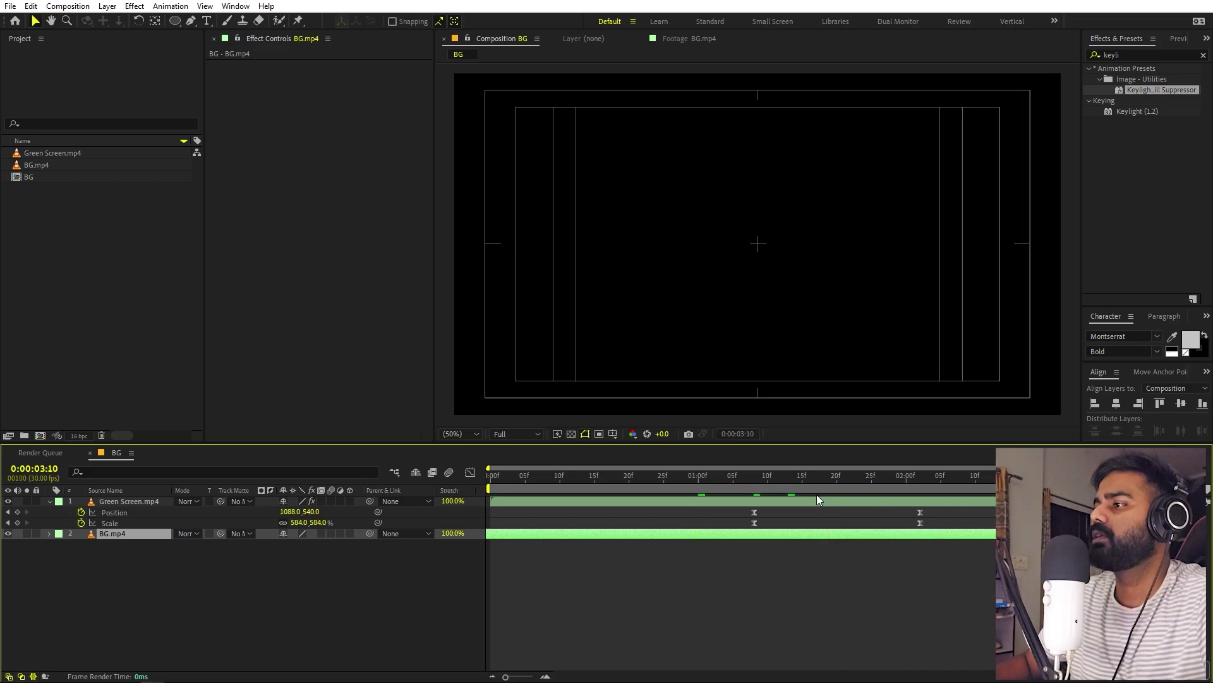
# Split the BG.mp4 layer at 0:00:01:08, where the zoom keyframes start
pyautogui.moveTo(816, 494); pyautogui.dragTo(754, 518)
pyautogui.press('space')
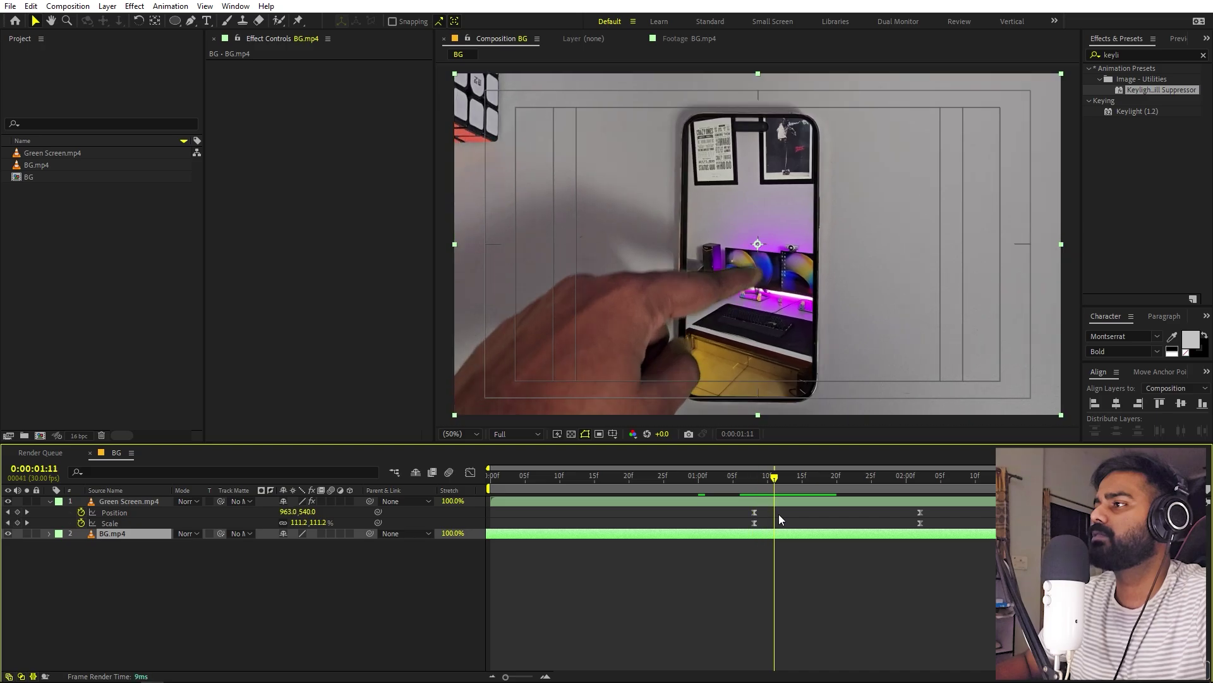
pyautogui.press('space')
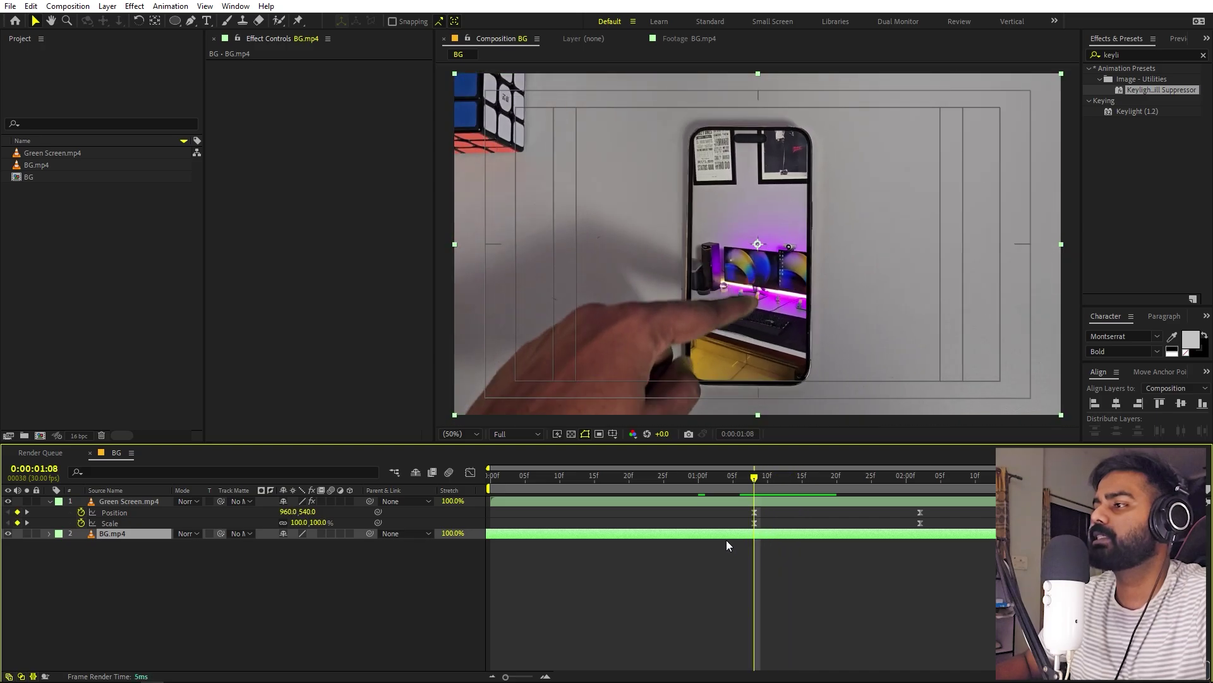
pyautogui.click(726, 540)
pyautogui.click(726, 538)
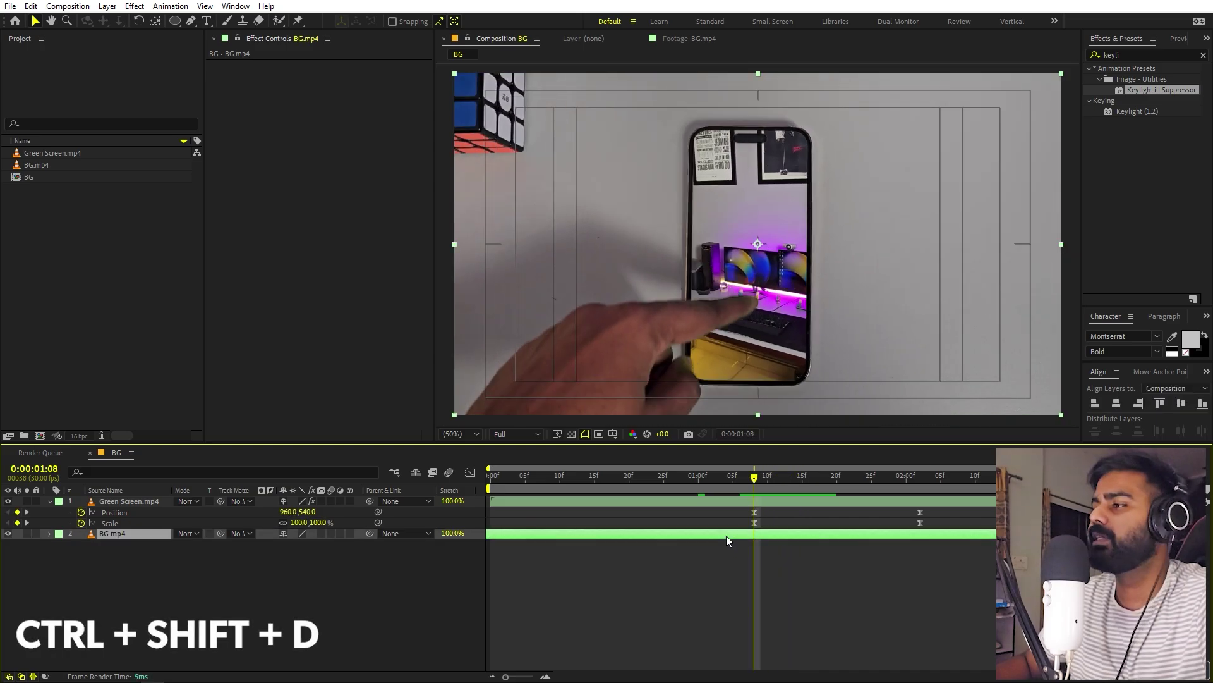
pyautogui.hotkey('ctrl', 'shift', 'd')
# Freeze the frame of the BG.mp4 segment that ends at 0:00:01:08, before the zoom starts
pyautogui.click(718, 545)
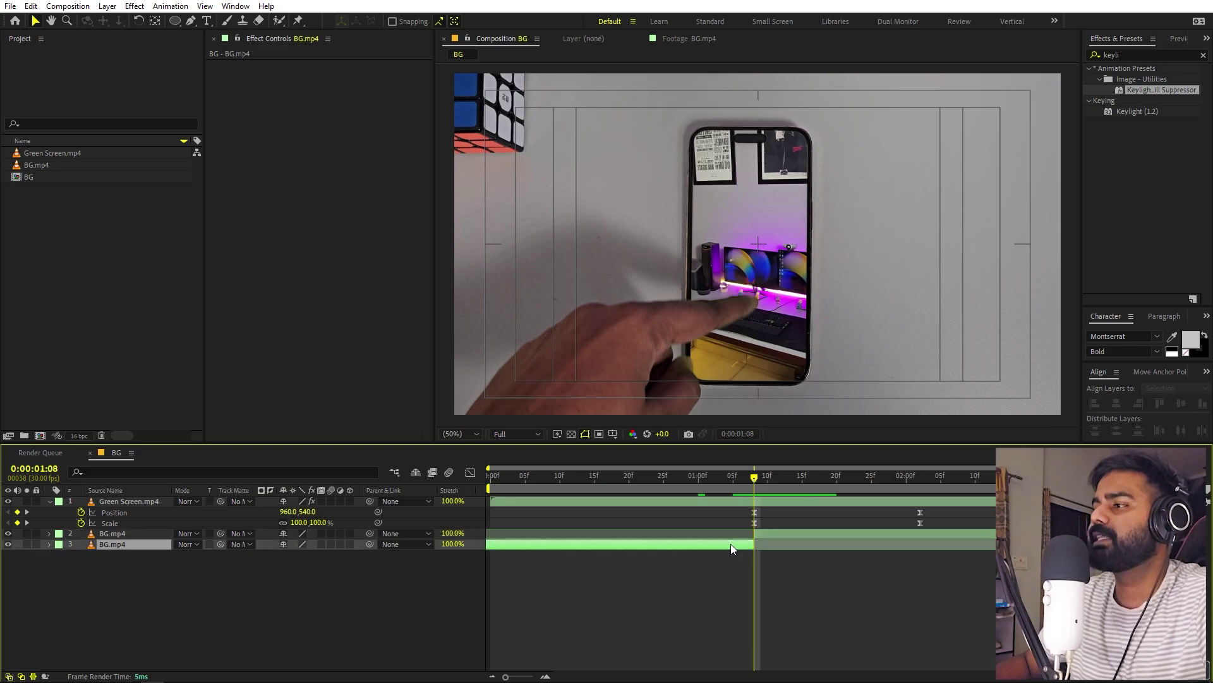
pyautogui.rightClick(730, 543)
pyautogui.moveTo(779, 239)
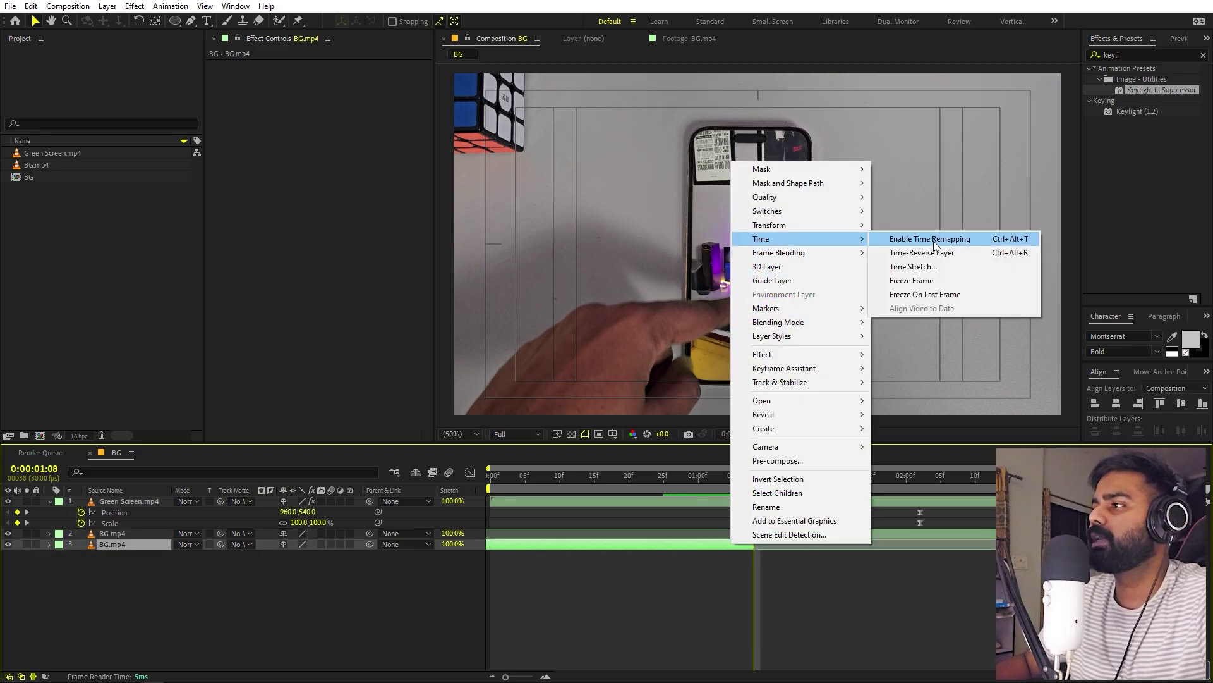
pyautogui.click(952, 280)
# Preview the composition from the beginning to check how the frozen background leads into the zoom
pyautogui.press('Home')
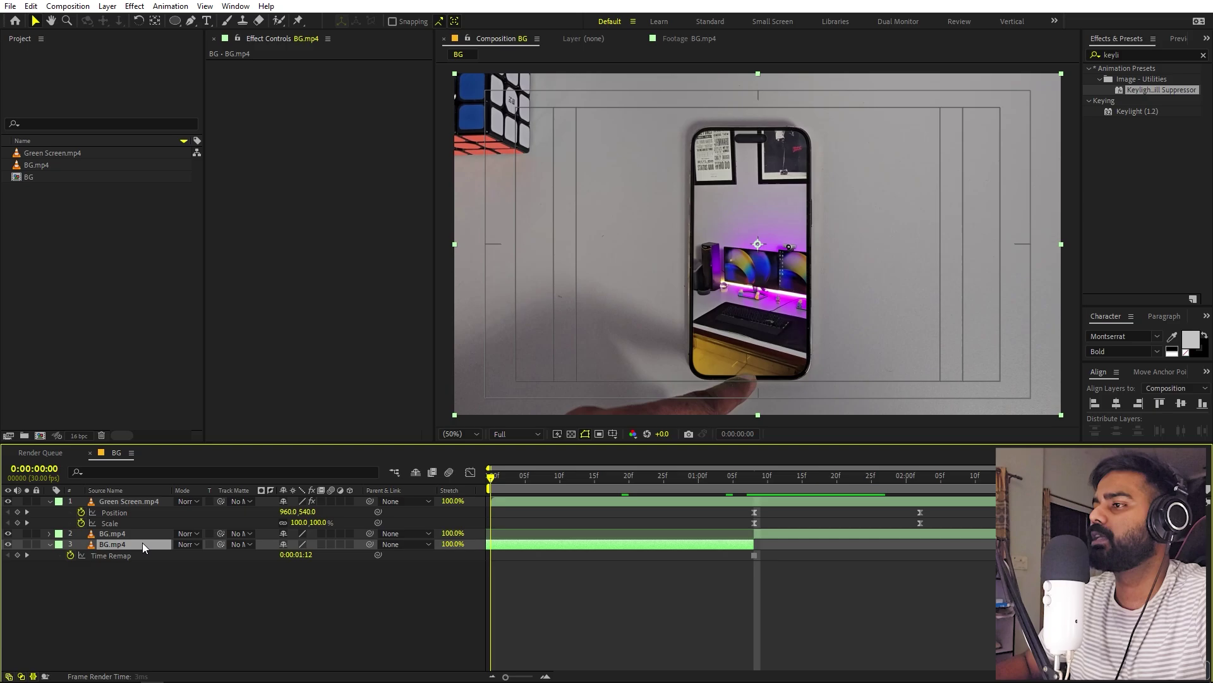
pyautogui.click(722, 590)
pyautogui.scroll(-2, 806, 293)
pyautogui.scroll(2, 806, 229)
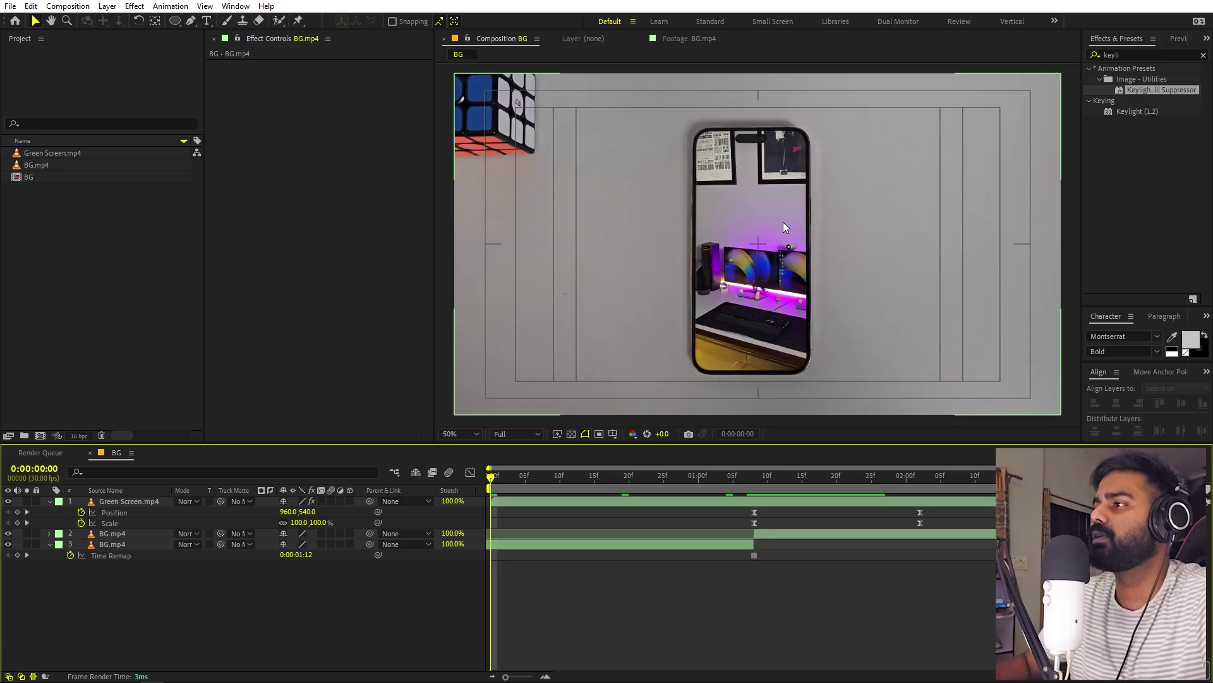
pyautogui.press('space')
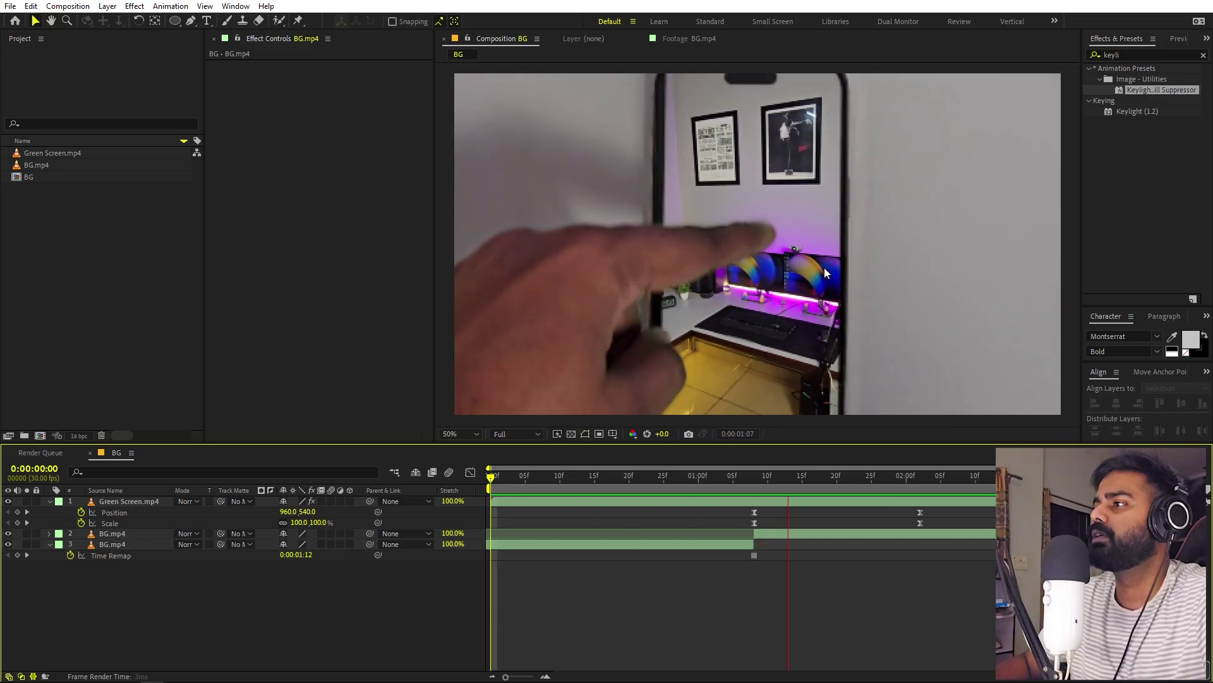
pyautogui.moveTo(790, 486); pyautogui.dragTo(766, 517)
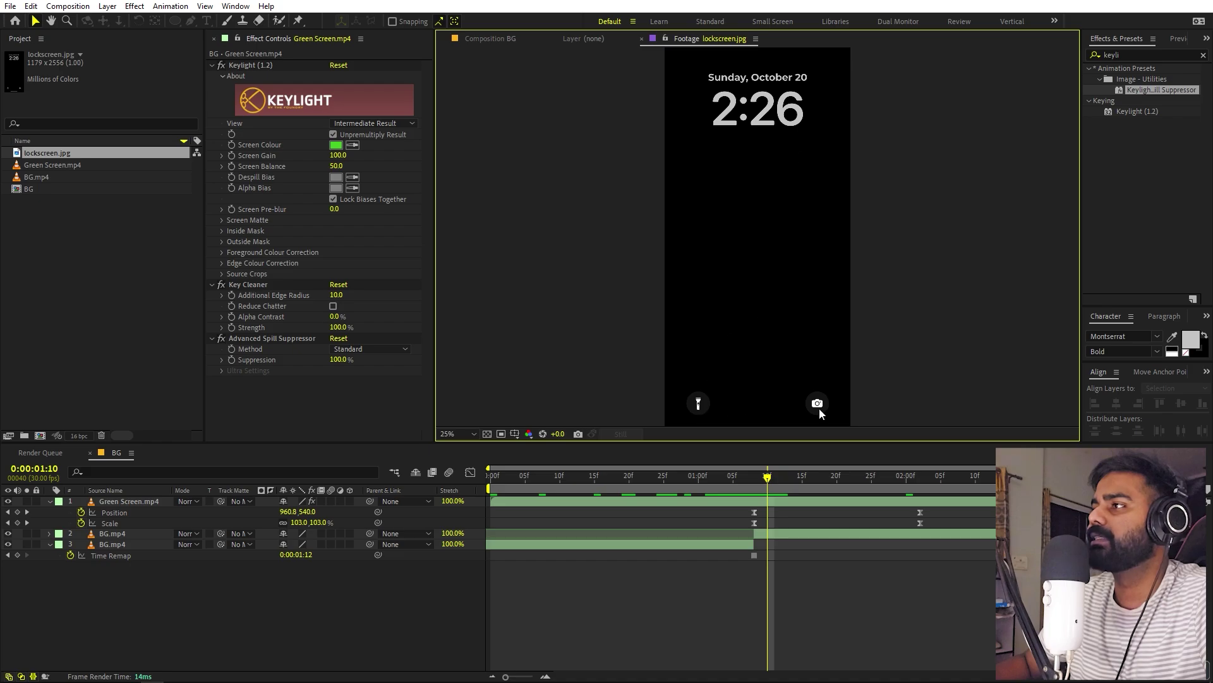
# Add lockscreen.jpg to the BG composition, scale it to 19.9%, and place its layer directly below Green Screen.mp4
pyautogui.moveTo(55, 160); pyautogui.dragTo(111, 503)
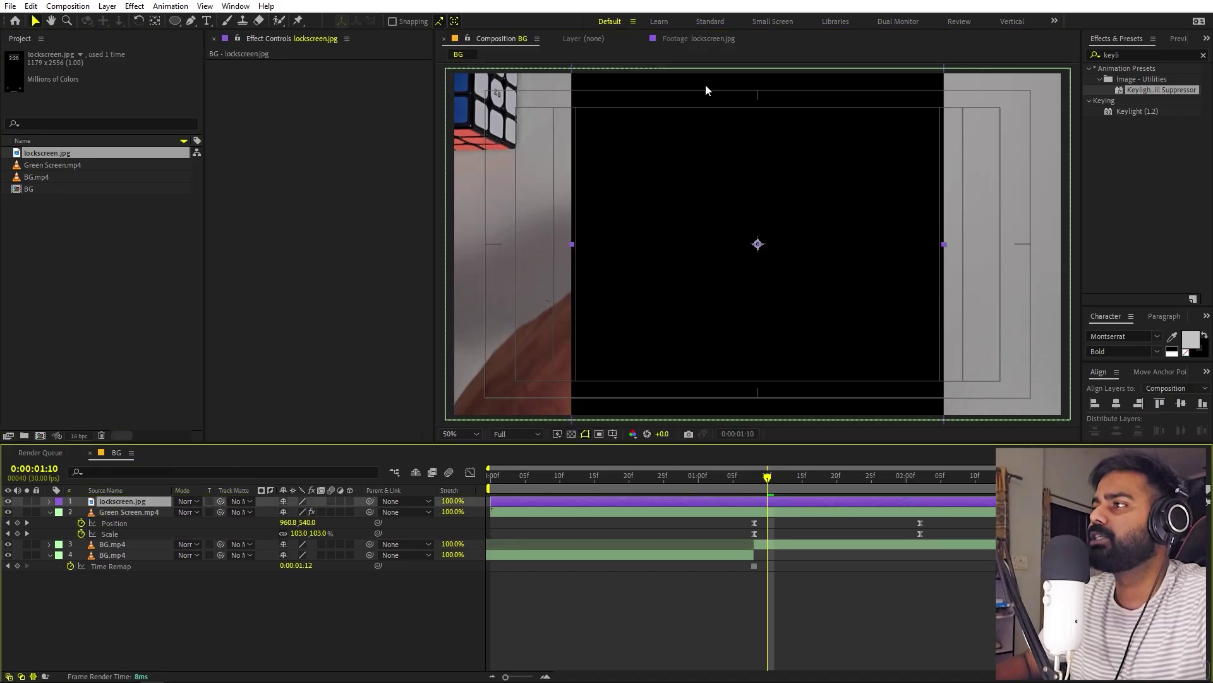
pyautogui.press('s')
pyautogui.moveTo(296, 513); pyautogui.dragTo(244, 512)
pyautogui.moveTo(124, 499); pyautogui.dragTo(134, 540)
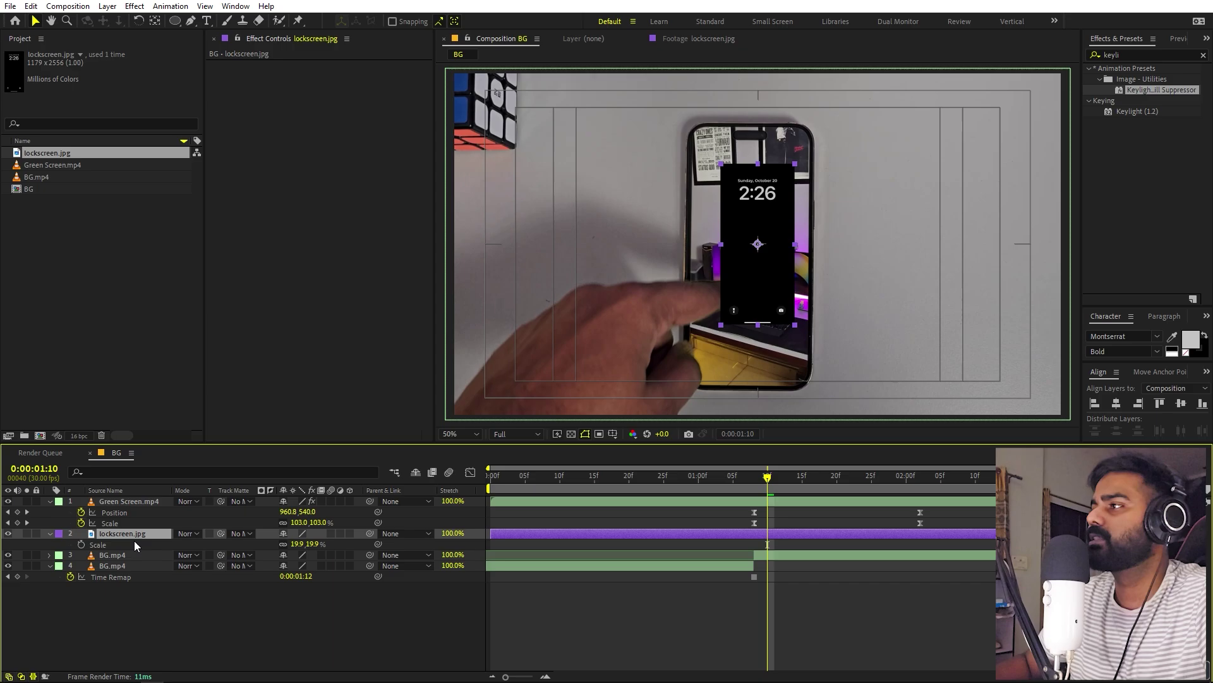
# Fit lockscreen.jpg to the phone's display by repositioning it, rotating it slightly, and scaling it to about 32.8%
pyautogui.moveTo(796, 324)
pyautogui.mouseDown()
pyautogui.moveTo(813, 330)
pyautogui.moveTo(781, 326)
pyautogui.mouseUp()
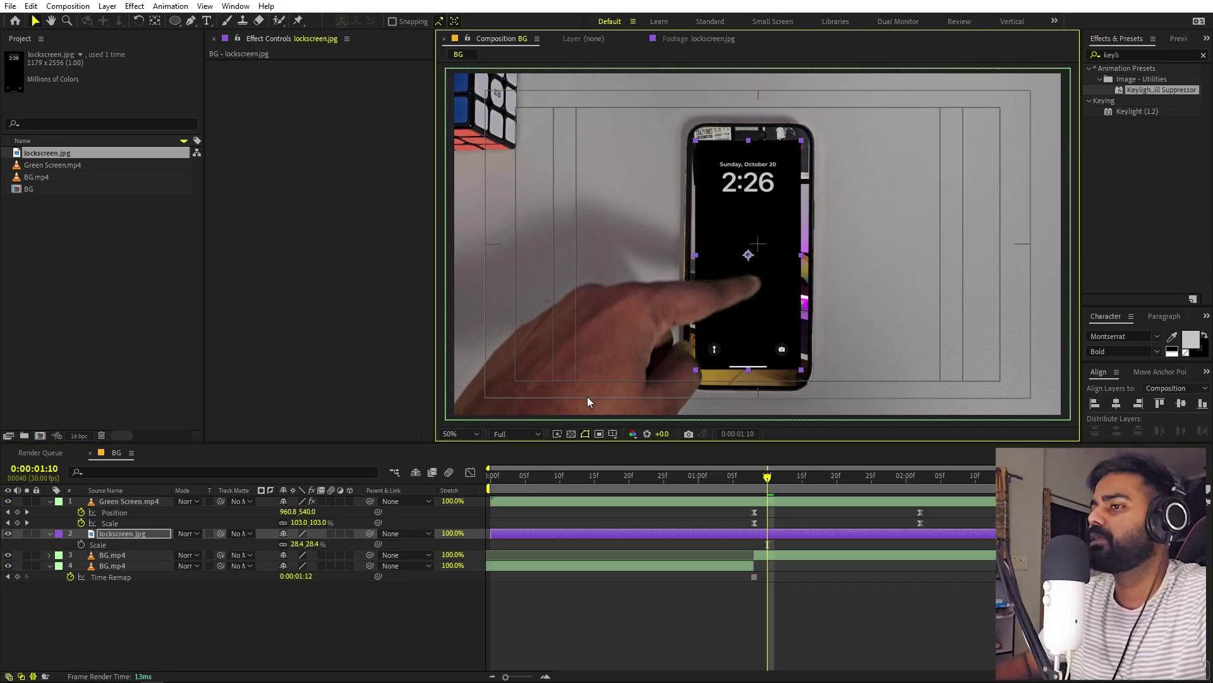
pyautogui.press('r')
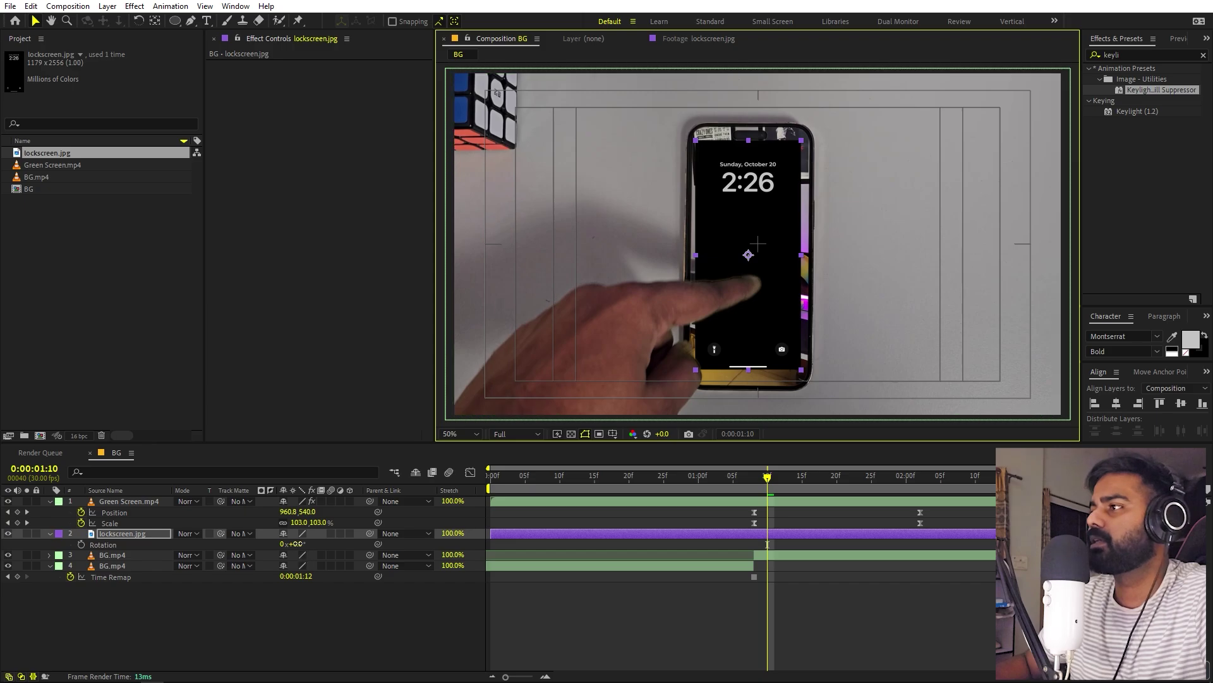
pyautogui.moveTo(295, 543); pyautogui.dragTo(322, 543)
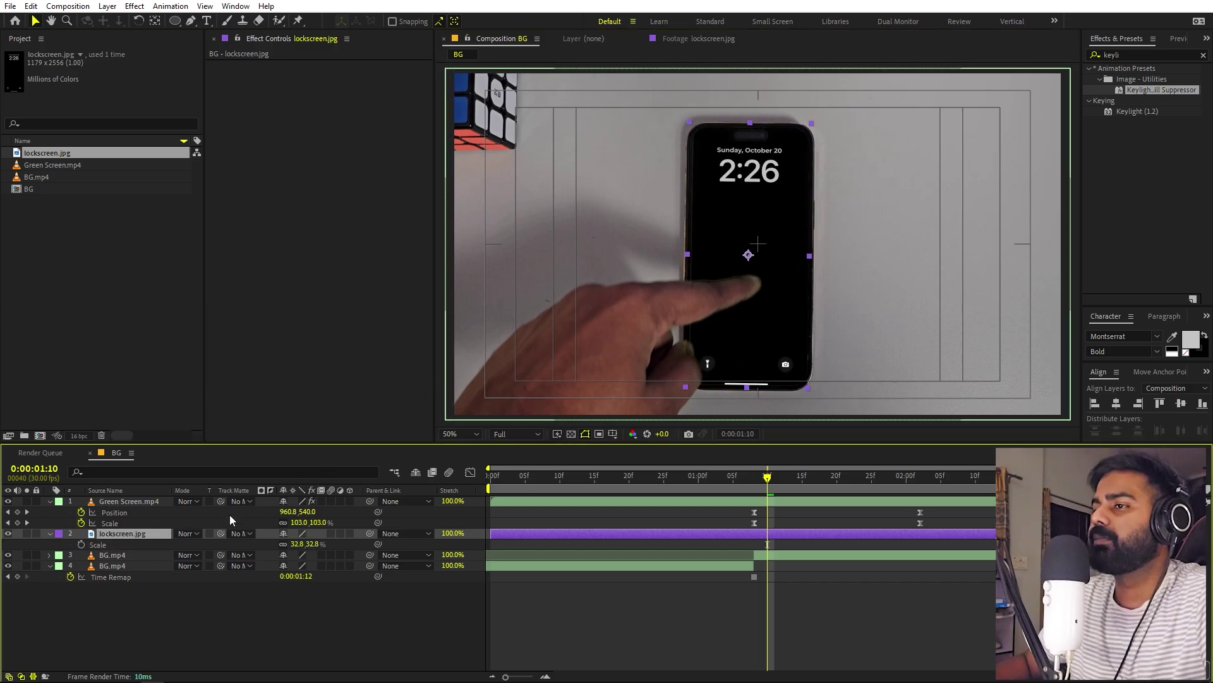
# Try Screen blending on lockscreen.jpg, settle on Add mode, and fine-tune the layer's scale to 32%
pyautogui.click(191, 533)
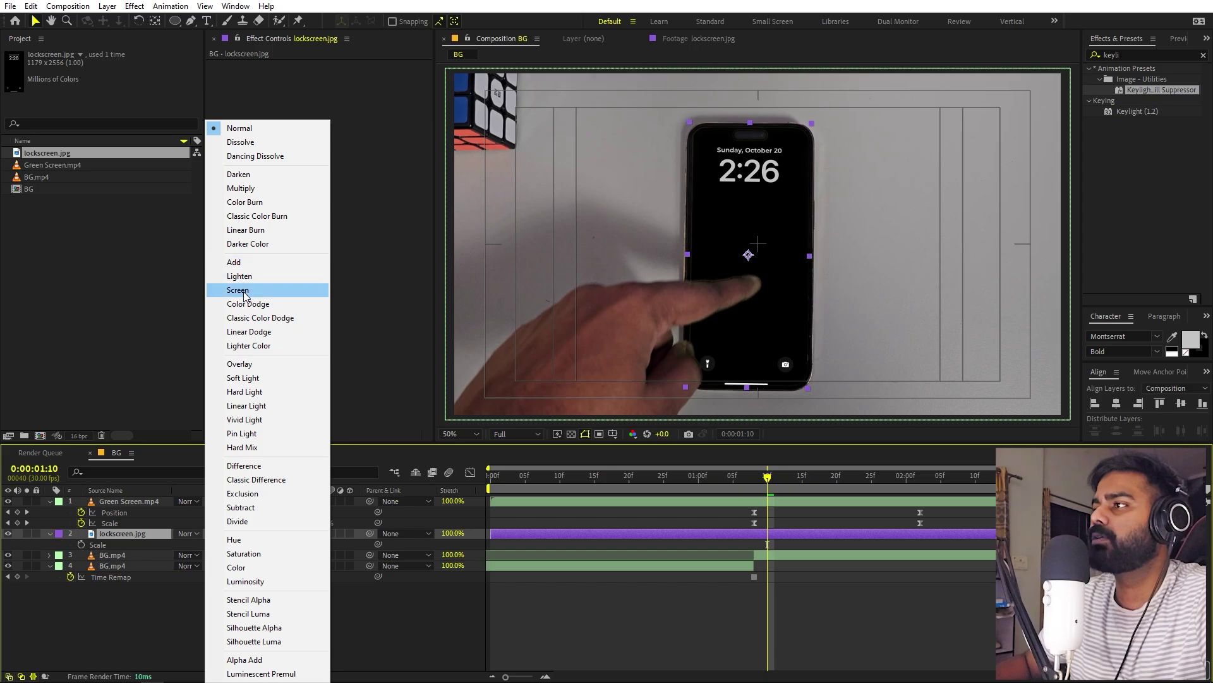
pyautogui.click(246, 291)
pyautogui.click(188, 533)
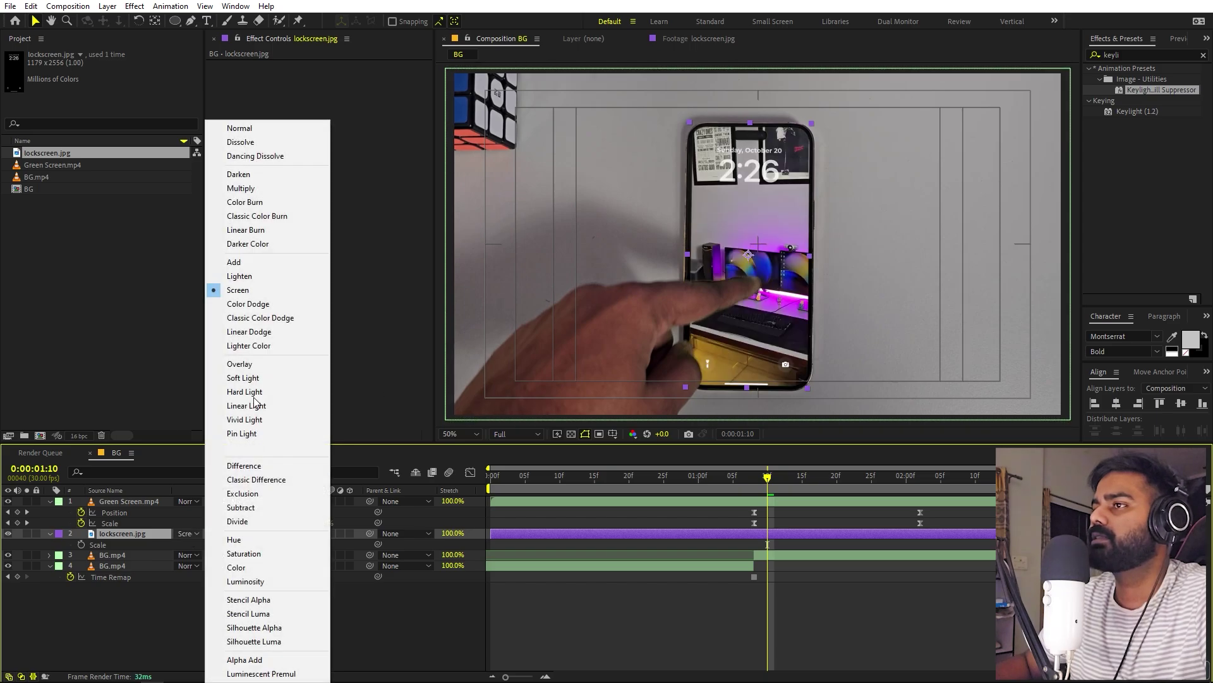
pyautogui.click(253, 265)
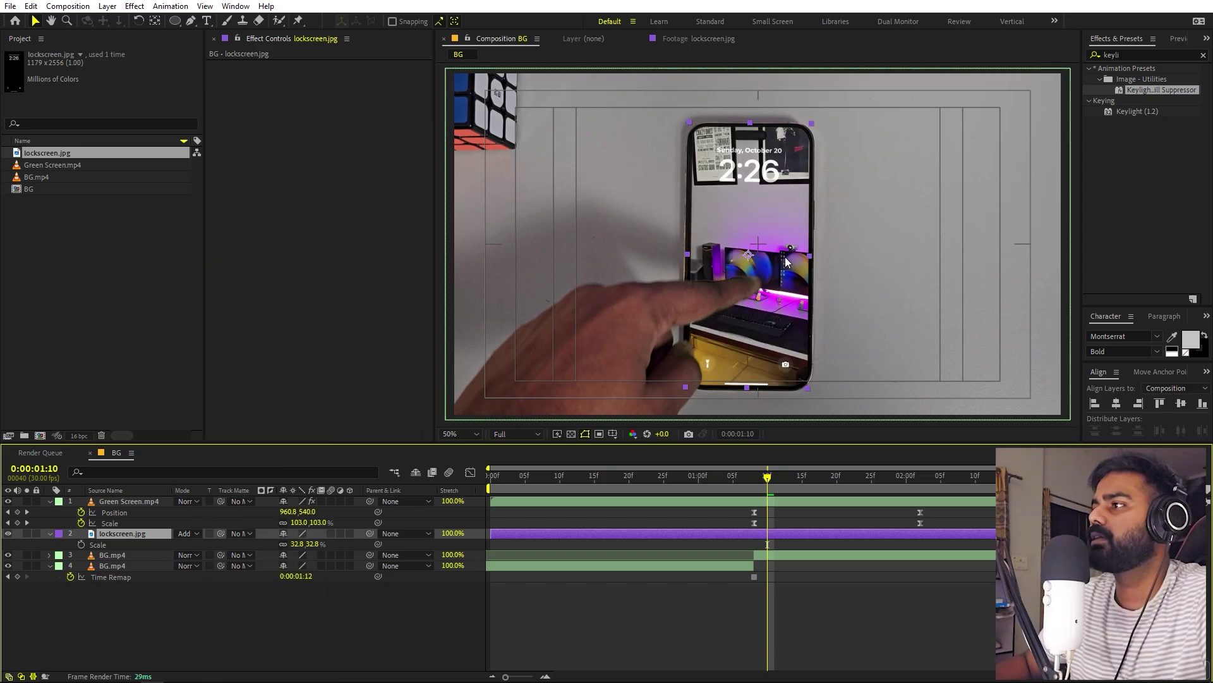
pyautogui.moveTo(295, 545); pyautogui.dragTo(297, 548)
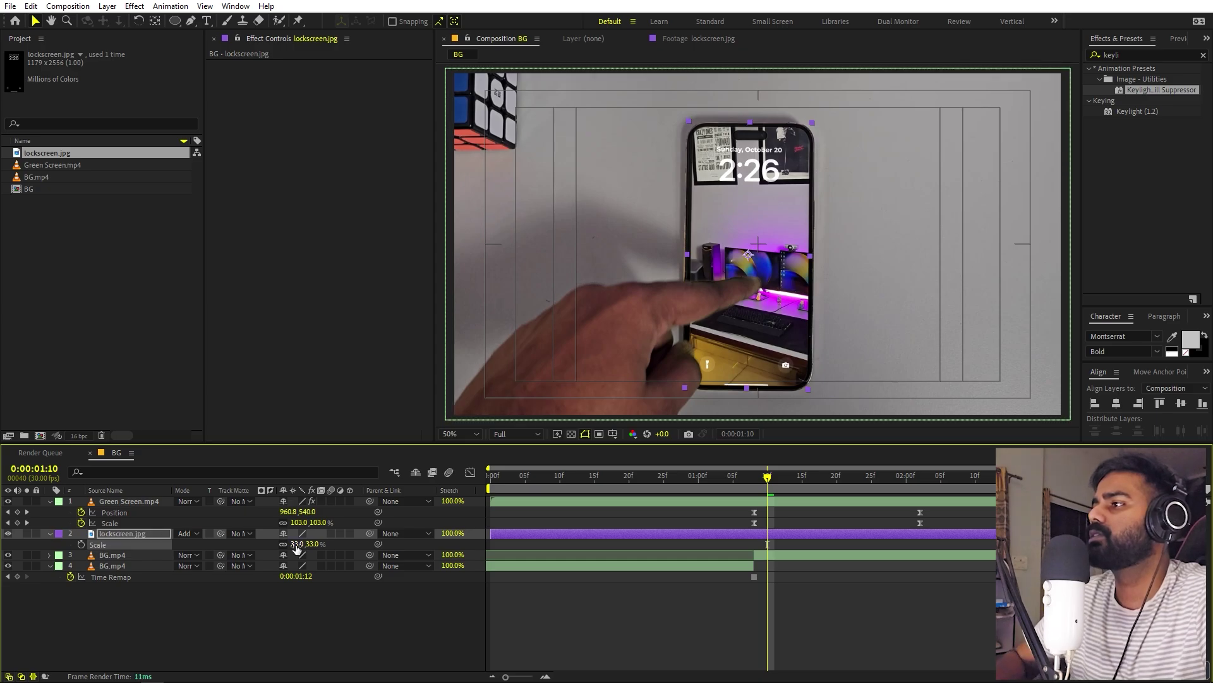
pyautogui.click(697, 580)
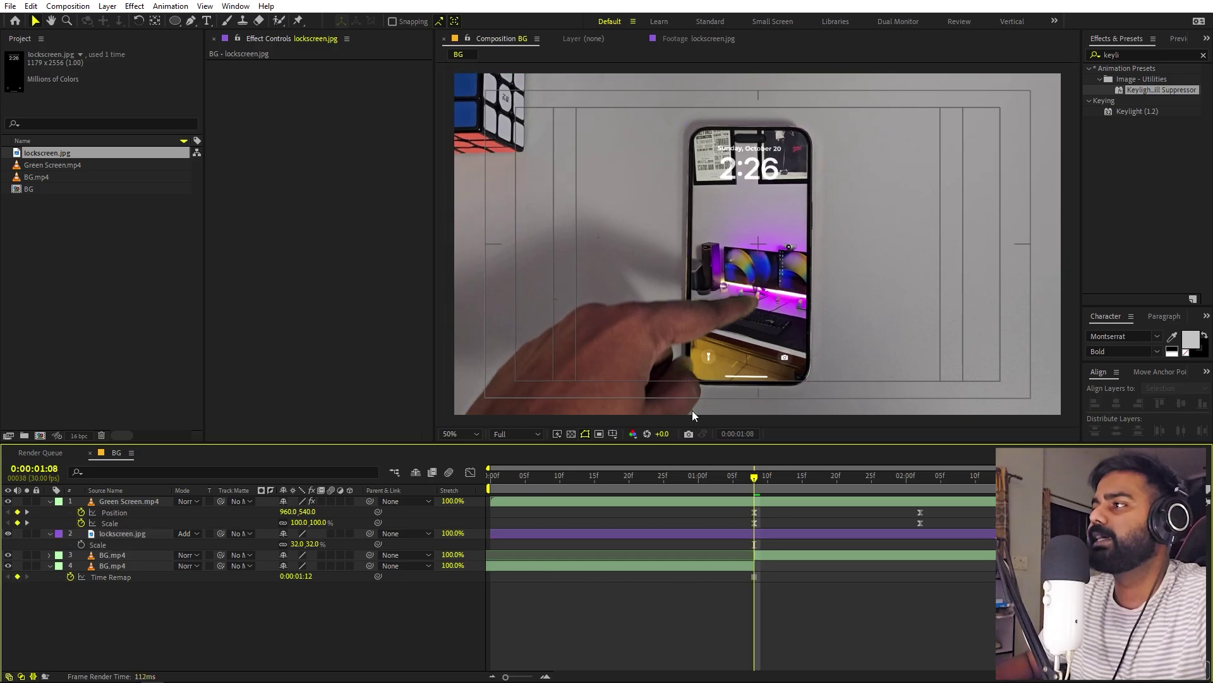
# Set a Position keyframe for lockscreen.jpg at 0:00:01:08 and parent the layer to Green Screen.mp4
pyautogui.click(118, 533)
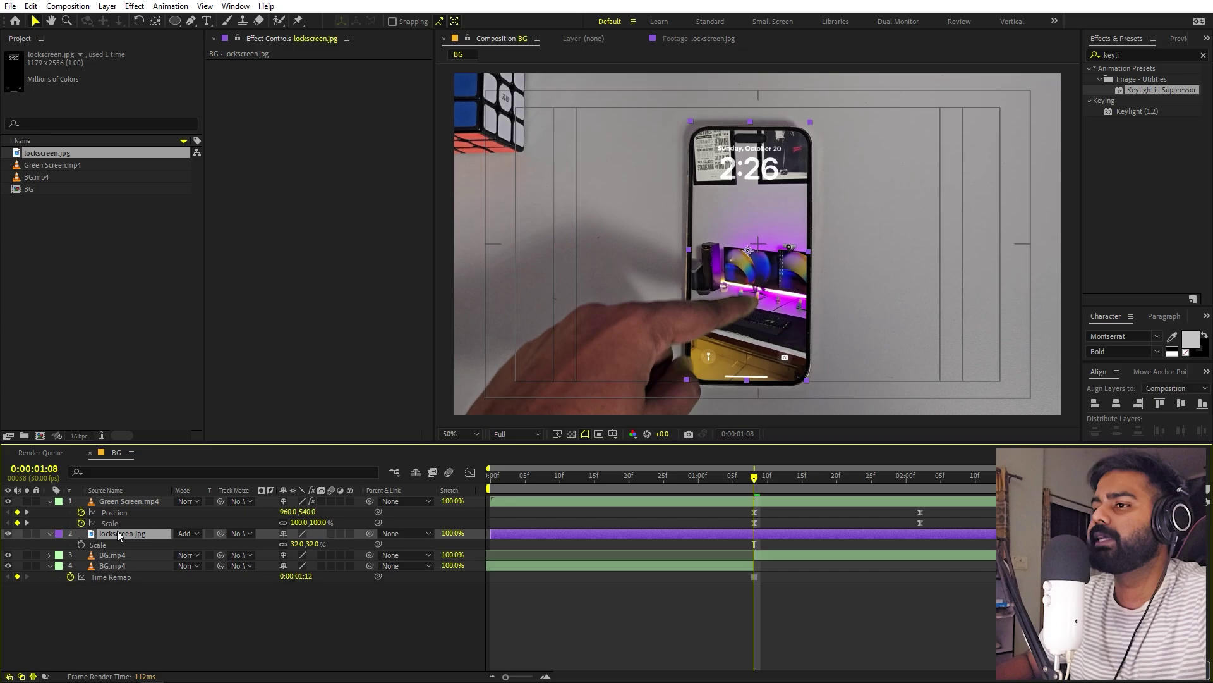
pyautogui.press('p')
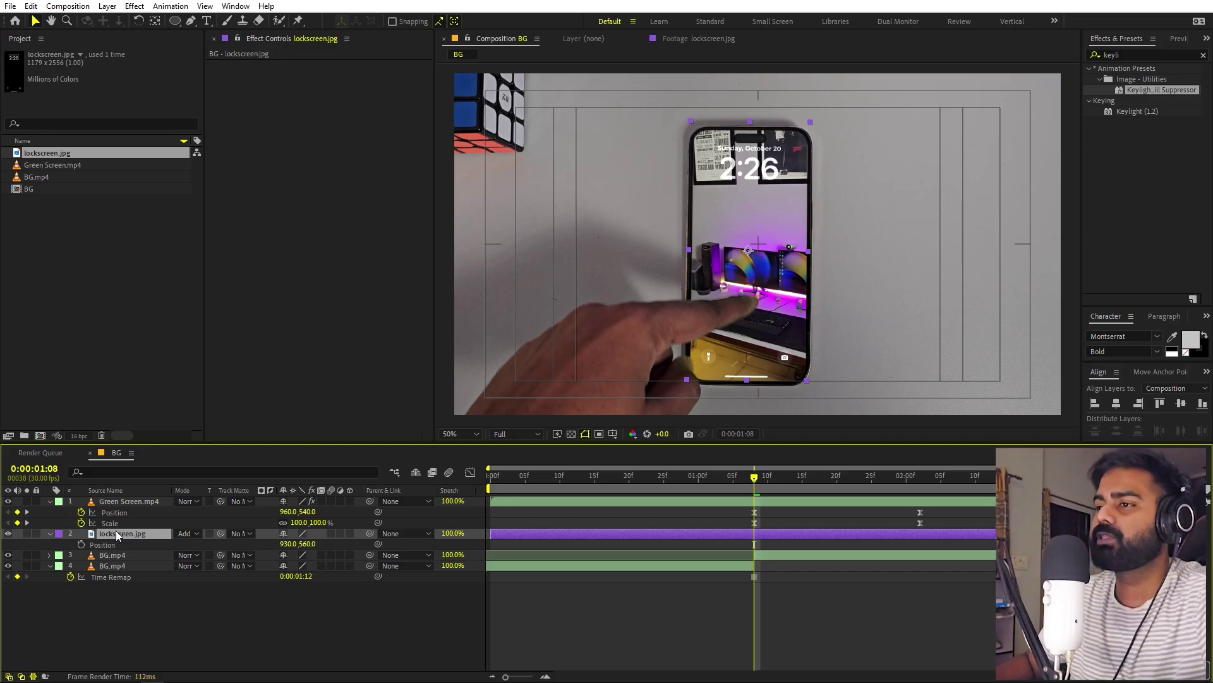
pyautogui.click(81, 544)
pyautogui.click(502, 632)
pyautogui.click(165, 534)
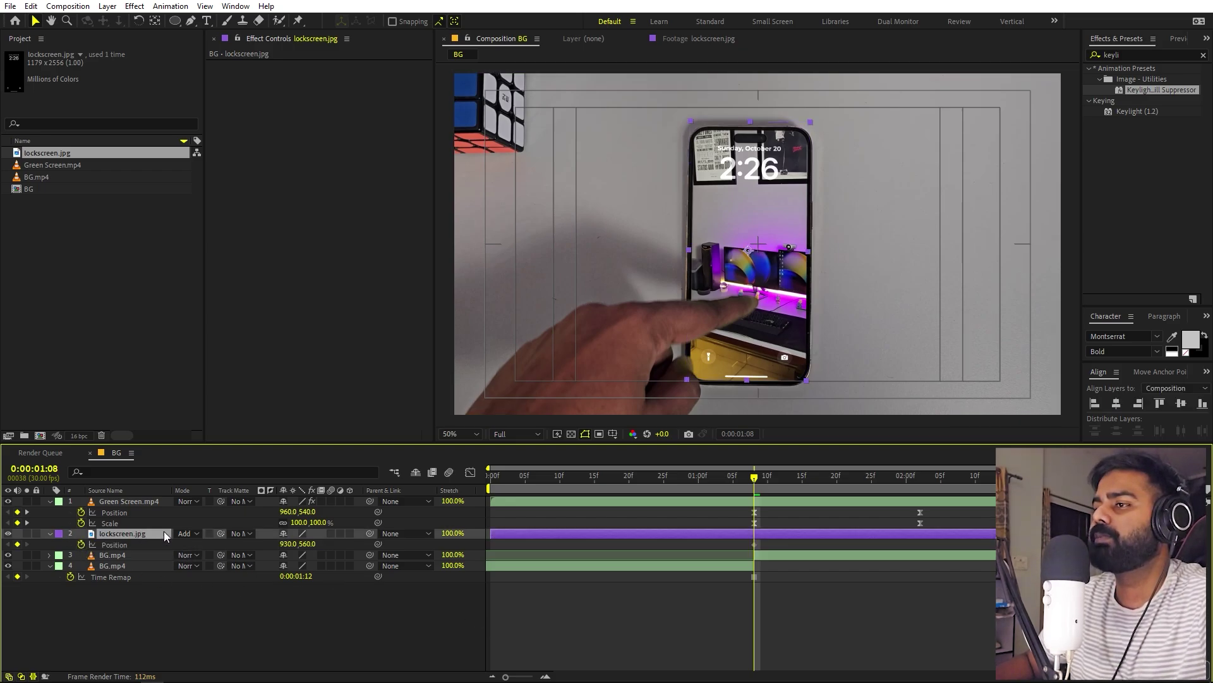
pyautogui.moveTo(370, 535); pyautogui.dragTo(133, 500)
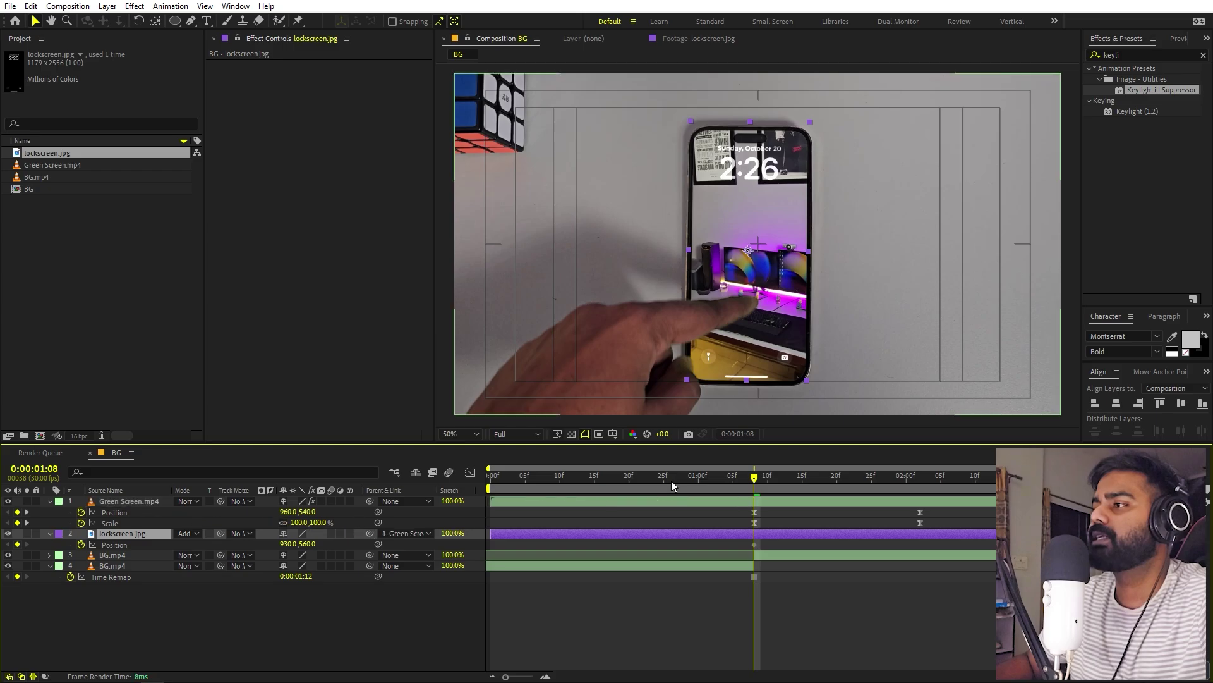
# Move lockscreen.jpg up out of frame to a Y position of -196.8 and place that ending keyframe at 0:00:01:23
pyautogui.moveTo(768, 494); pyautogui.dragTo(807, 500)
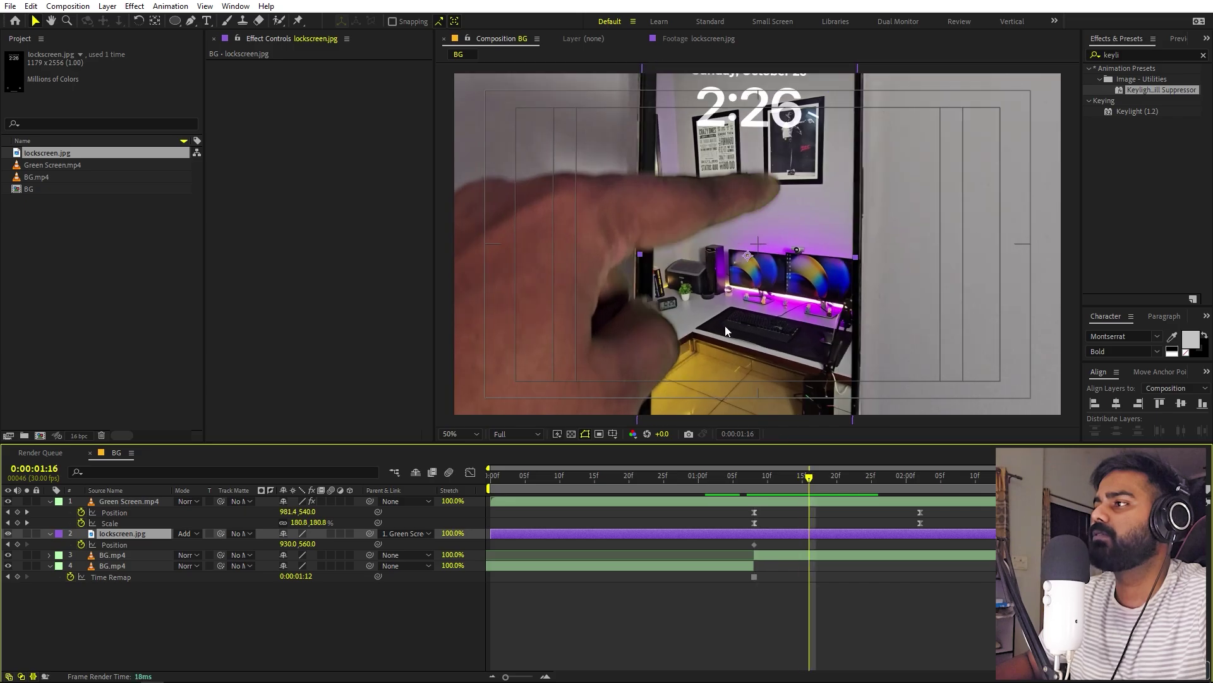
pyautogui.moveTo(733, 303); pyautogui.dragTo(782, 46)
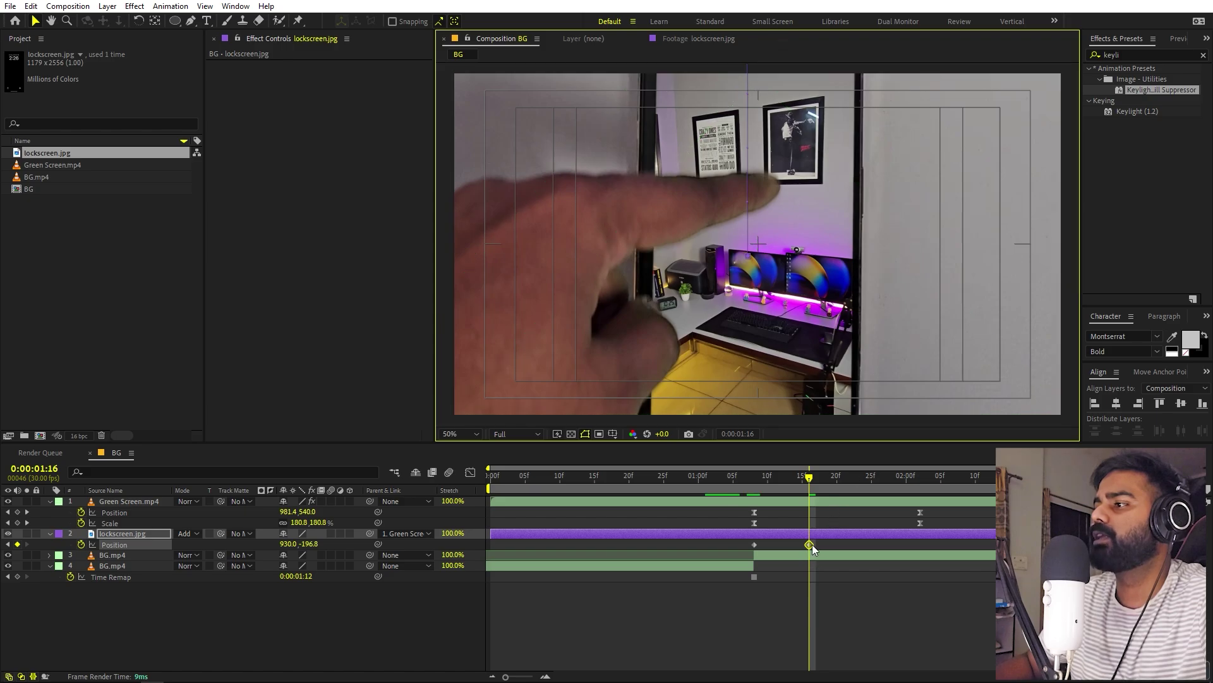
pyautogui.moveTo(810, 544); pyautogui.dragTo(854, 542)
# Realign the lock screen horizontally at the ending keyframe, setting its Position to 968, -196.8
pyautogui.click(733, 484)
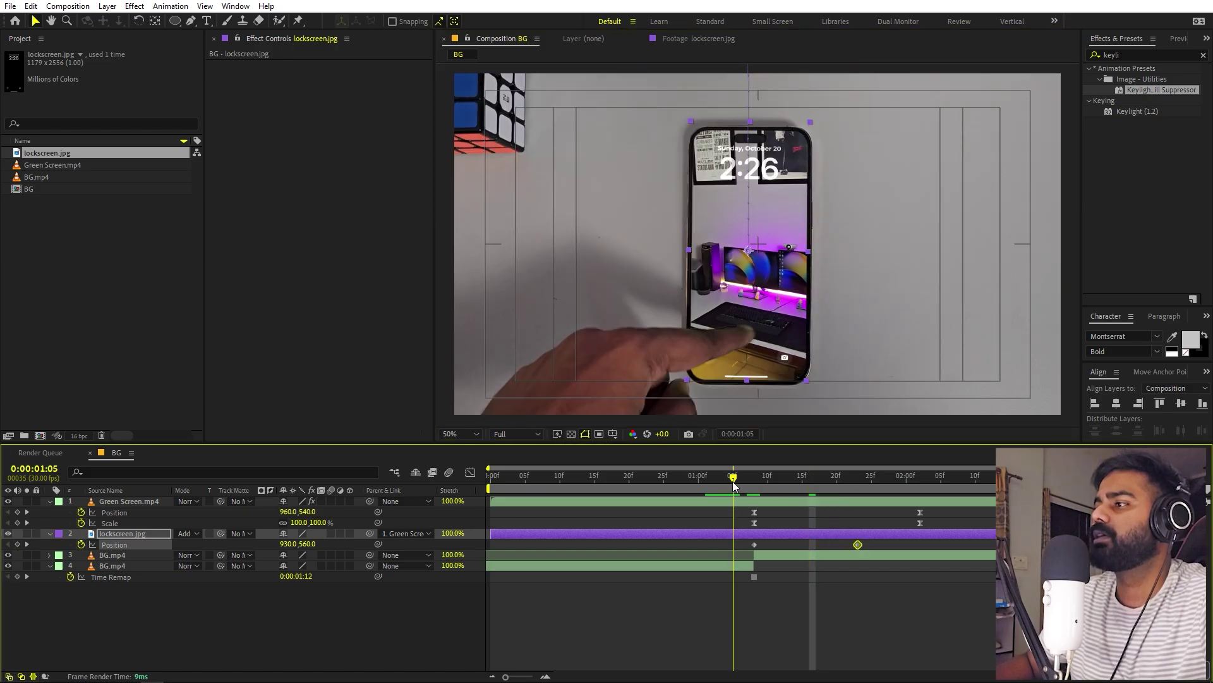
pyautogui.moveTo(734, 484); pyautogui.dragTo(857, 525)
pyautogui.scroll(-6, 763, 158)
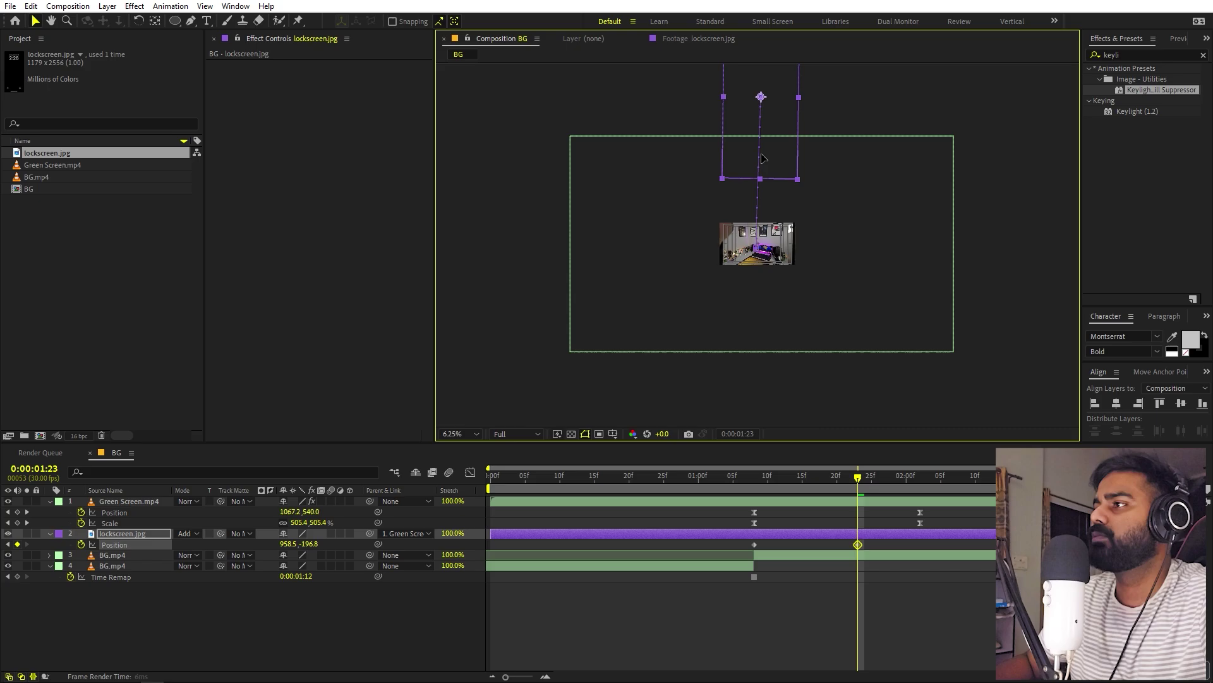
pyautogui.moveTo(762, 158); pyautogui.dragTo(763, 158)
pyautogui.scroll(1, 800, 395)
# Review the lock screen's upward movement against the finger swipe, playing from 0:00:01:01
pyautogui.moveTo(744, 484); pyautogui.dragTo(788, 483)
pyautogui.press('.')
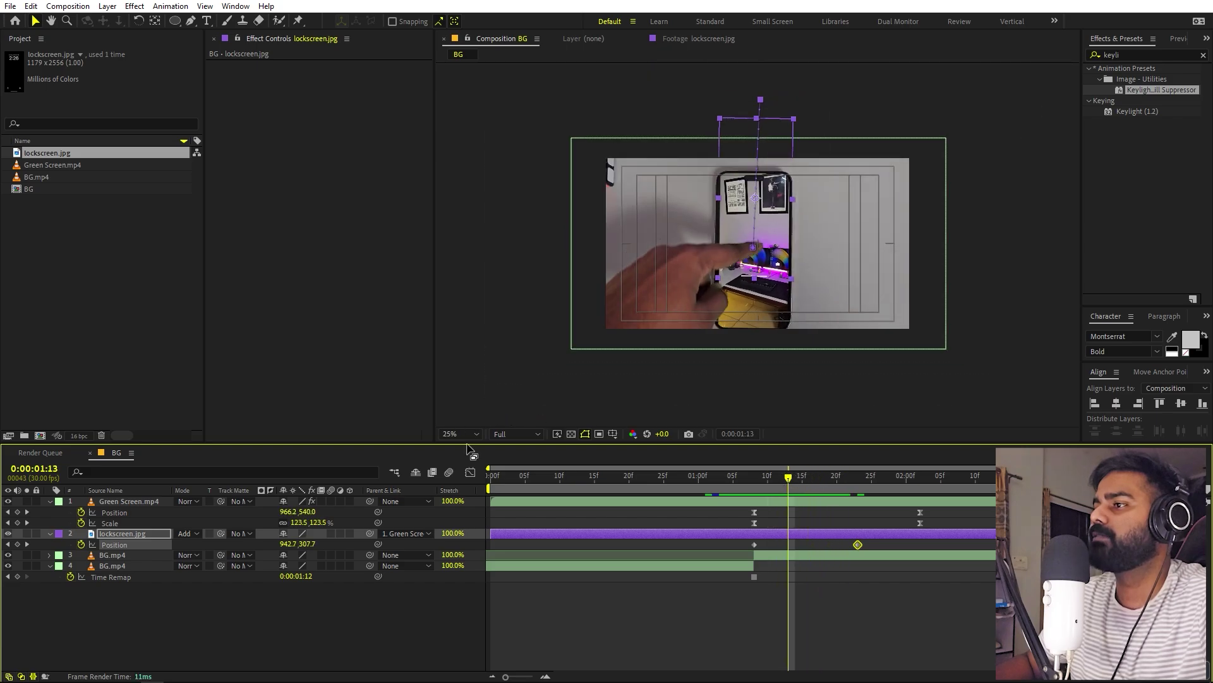
pyautogui.press('.')
pyautogui.click(707, 483)
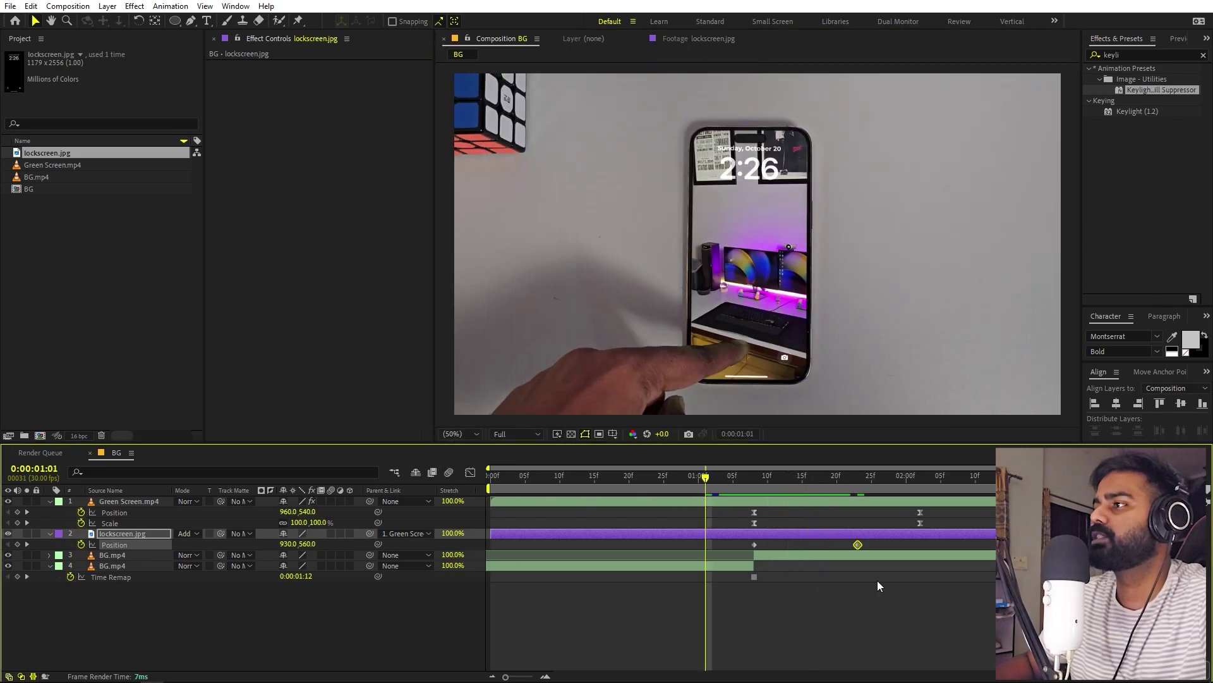
pyautogui.press('space')
# Undo the accidental shift of the lockscreen.jpg layer and apply Easy Ease to both of its Position keyframes
pyautogui.moveTo(870, 536); pyautogui.dragTo(605, 536)
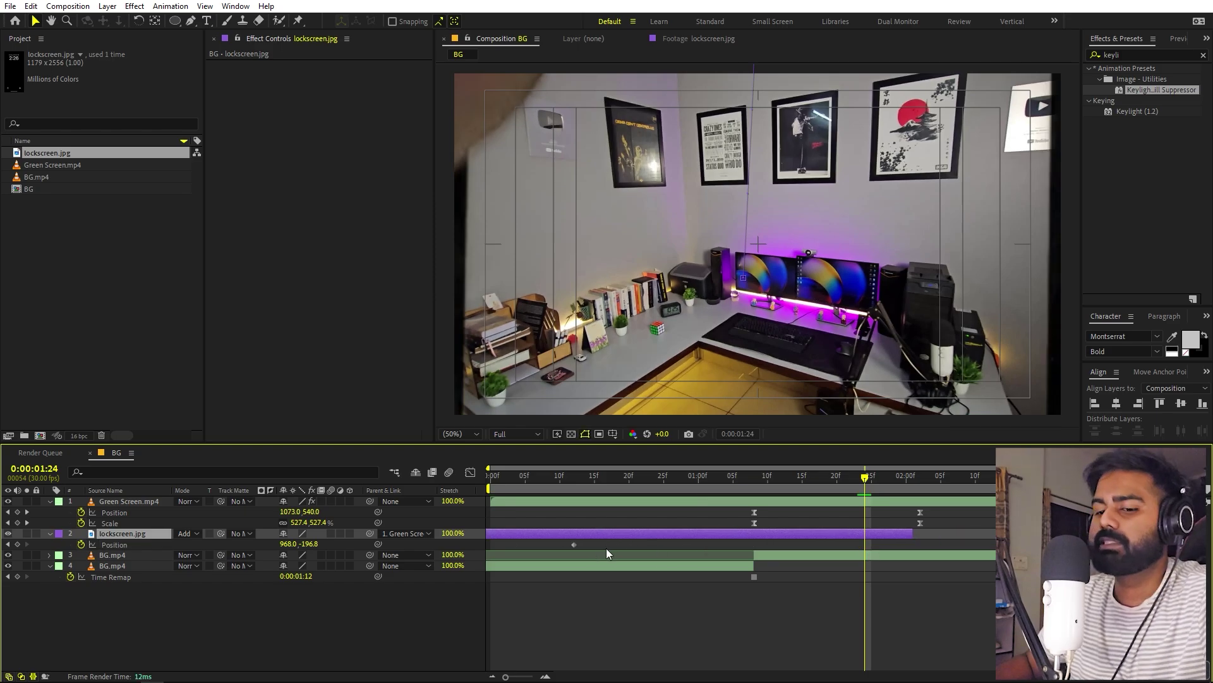
pyautogui.hotkey('ctrl', 'z')
pyautogui.moveTo(867, 541); pyautogui.dragTo(692, 553)
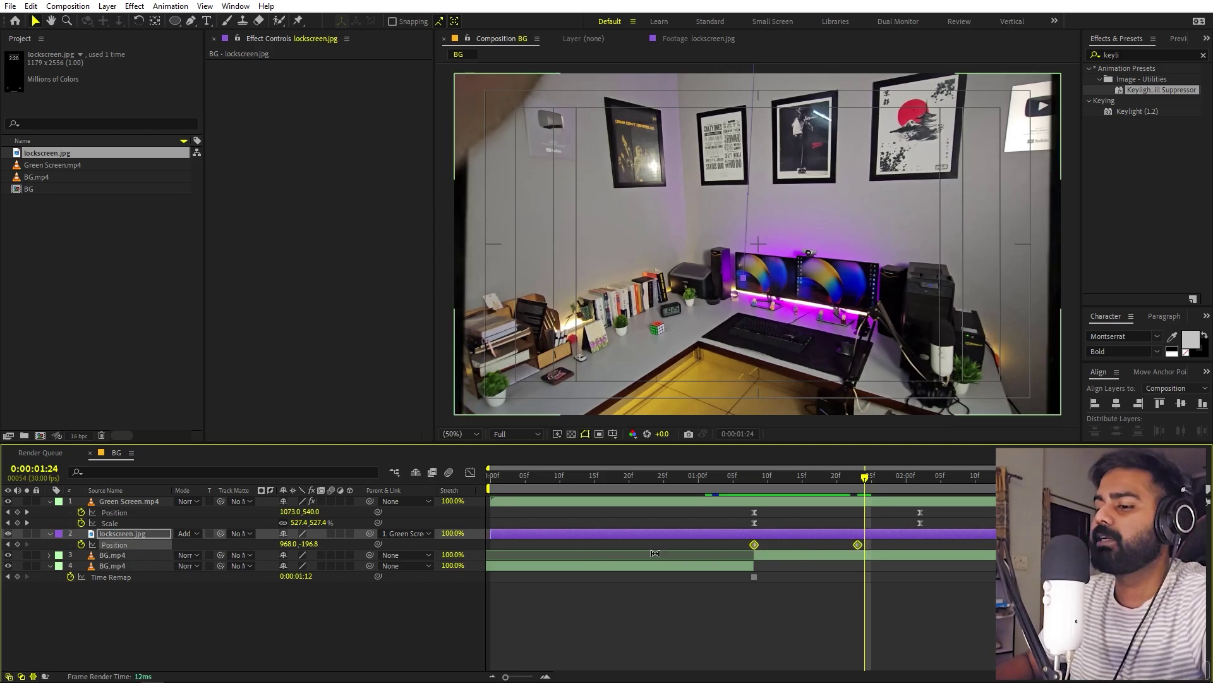
pyautogui.press('F9')
# Move the lock screen's starting Position keyframe to 0:00:01:02 and check it against the finger's movement
pyautogui.moveTo(677, 483); pyautogui.dragTo(699, 483)
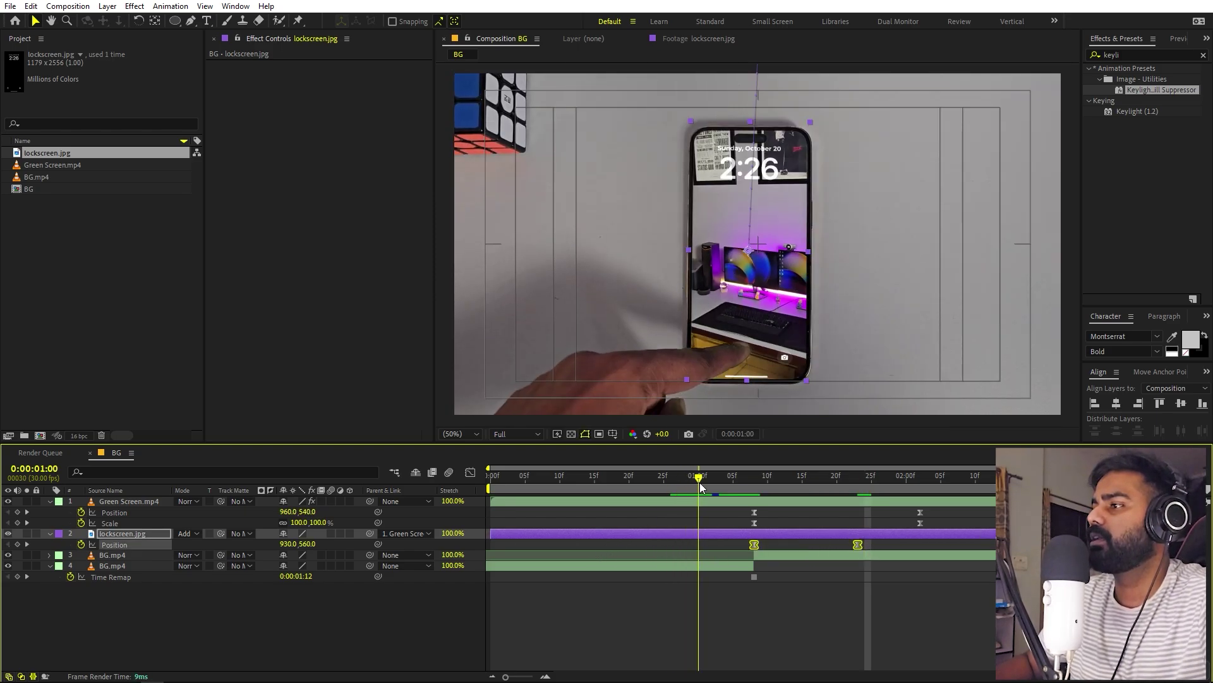
pyautogui.click(754, 544)
pyautogui.moveTo(754, 544); pyautogui.dragTo(713, 544)
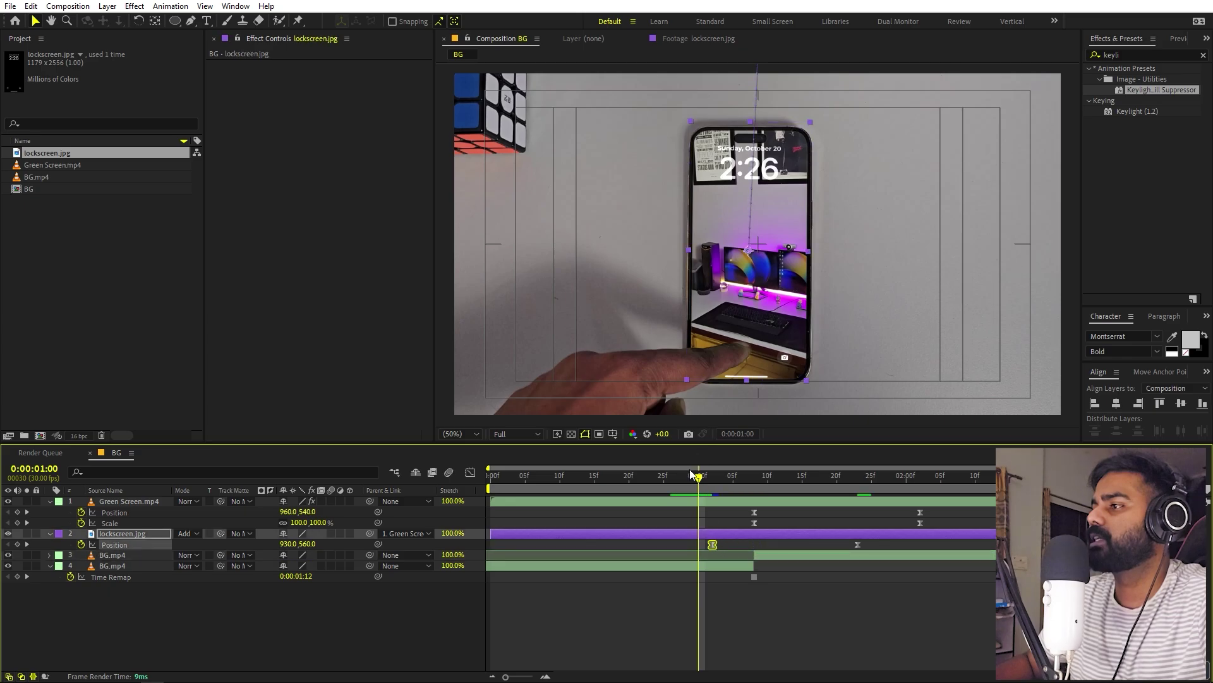
pyautogui.moveTo(690, 473); pyautogui.dragTo(727, 481)
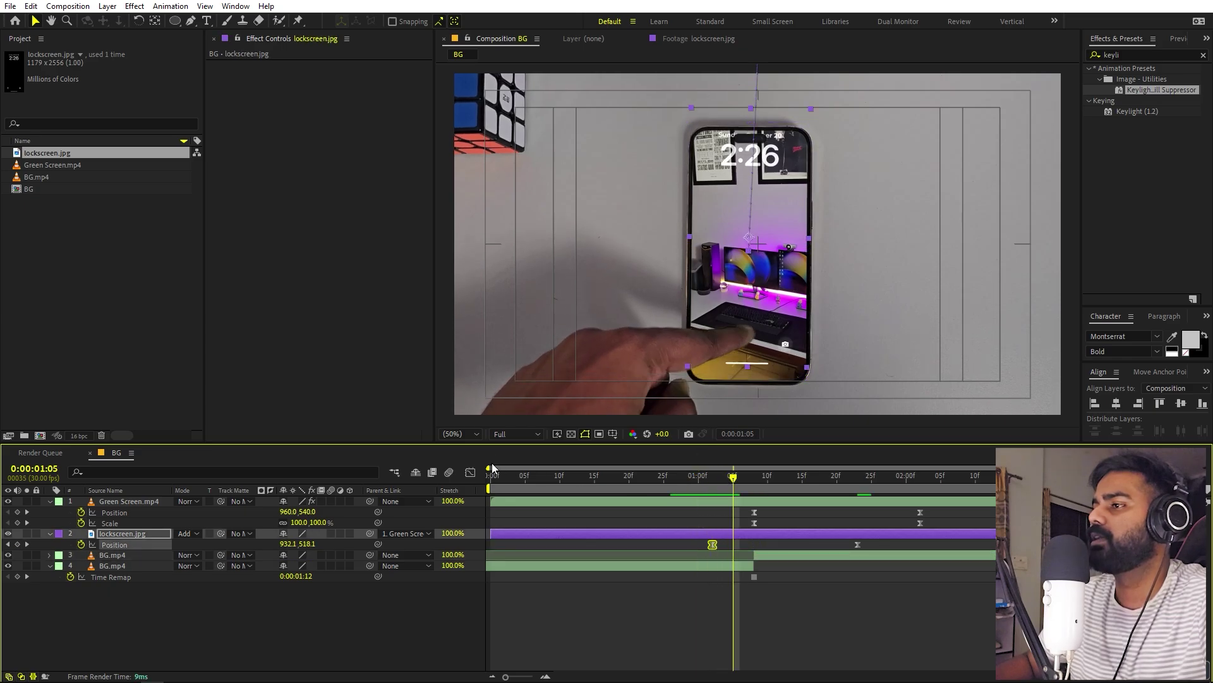
# Lengthen the outgoing ease of the lock screen's first Position keyframe in the speed graph and preview the swipe
pyautogui.hotkey('shift', 'F3')
pyautogui.moveTo(736, 641); pyautogui.dragTo(755, 639)
pyautogui.press('space')
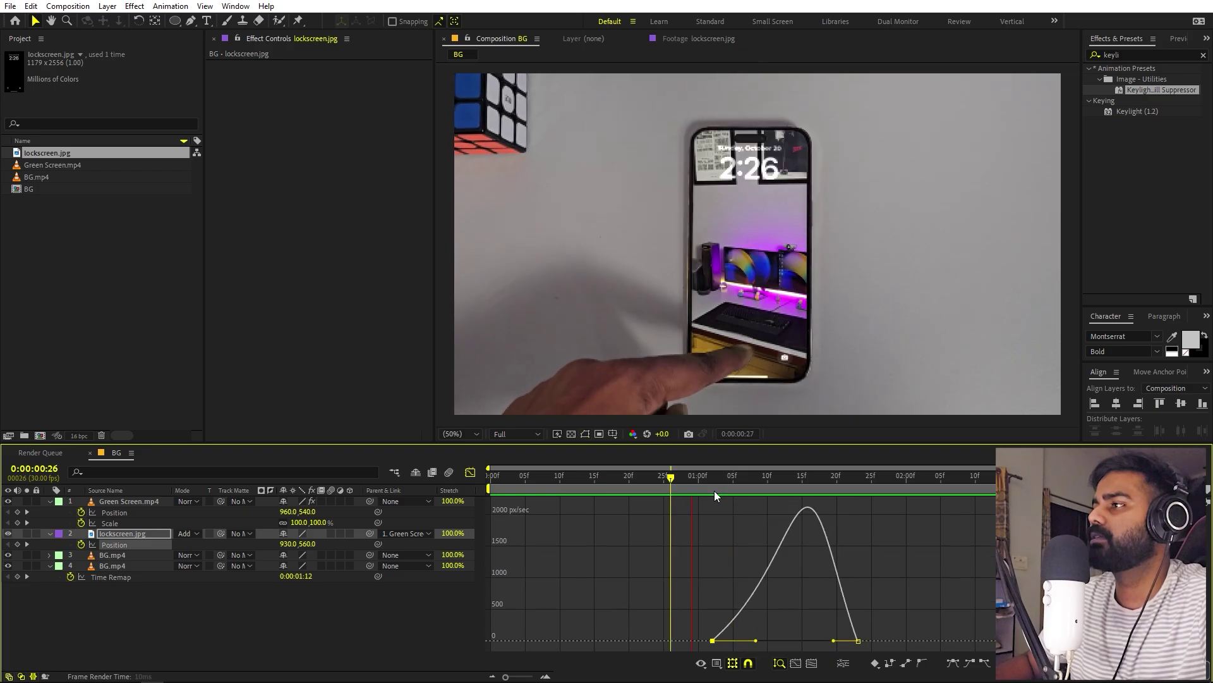
pyautogui.hotkey('shift', 'F3')
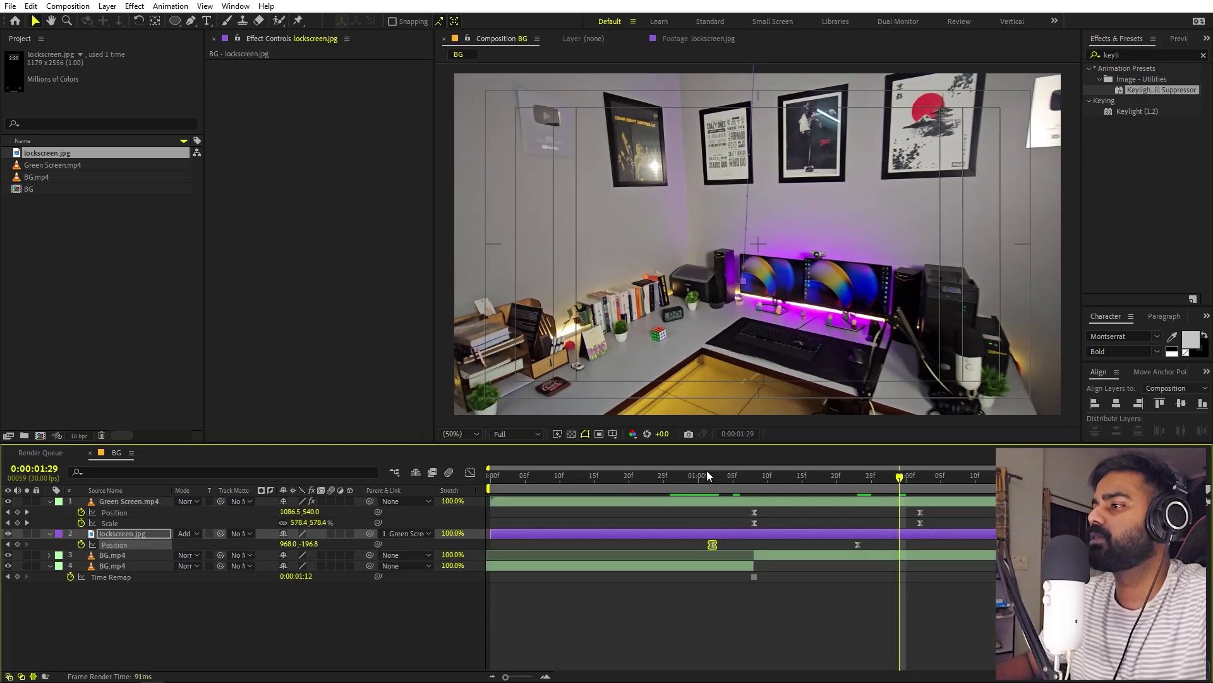
pyautogui.press('space')
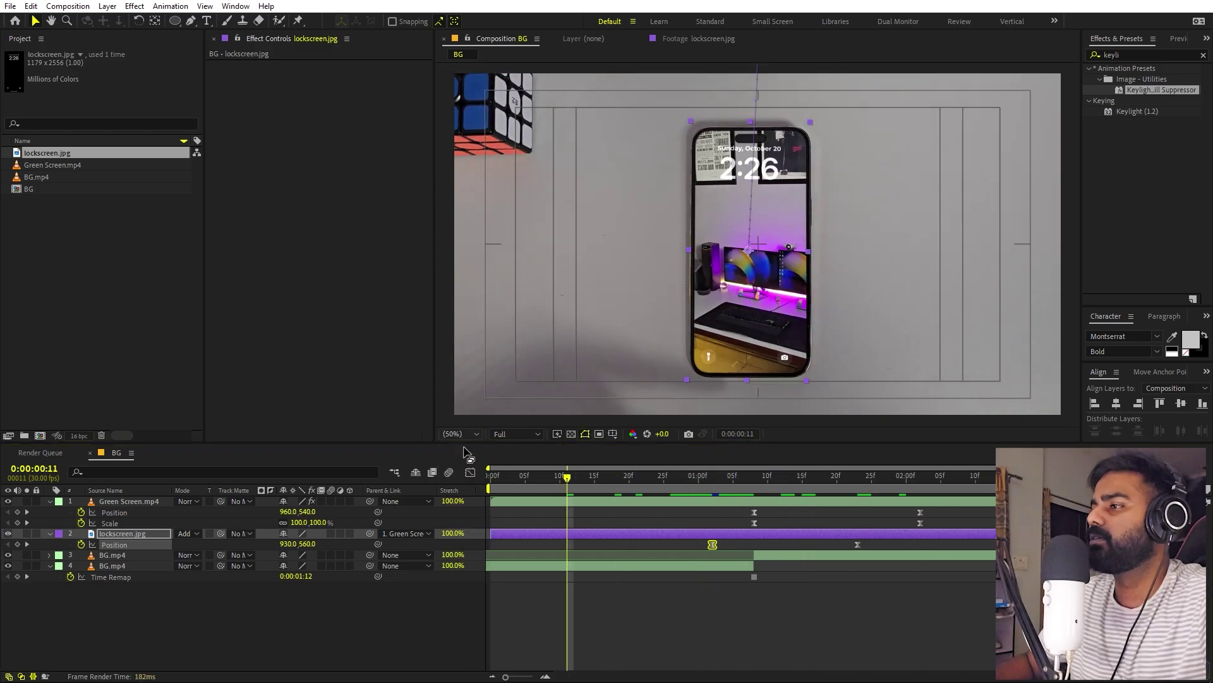
# Keyframe the Opacity of the frozen BG.mp4 layer from 50% at 0:00:00:13 to 100% at 0:00:01:25
pyautogui.click(233, 589)
pyautogui.click(114, 565)
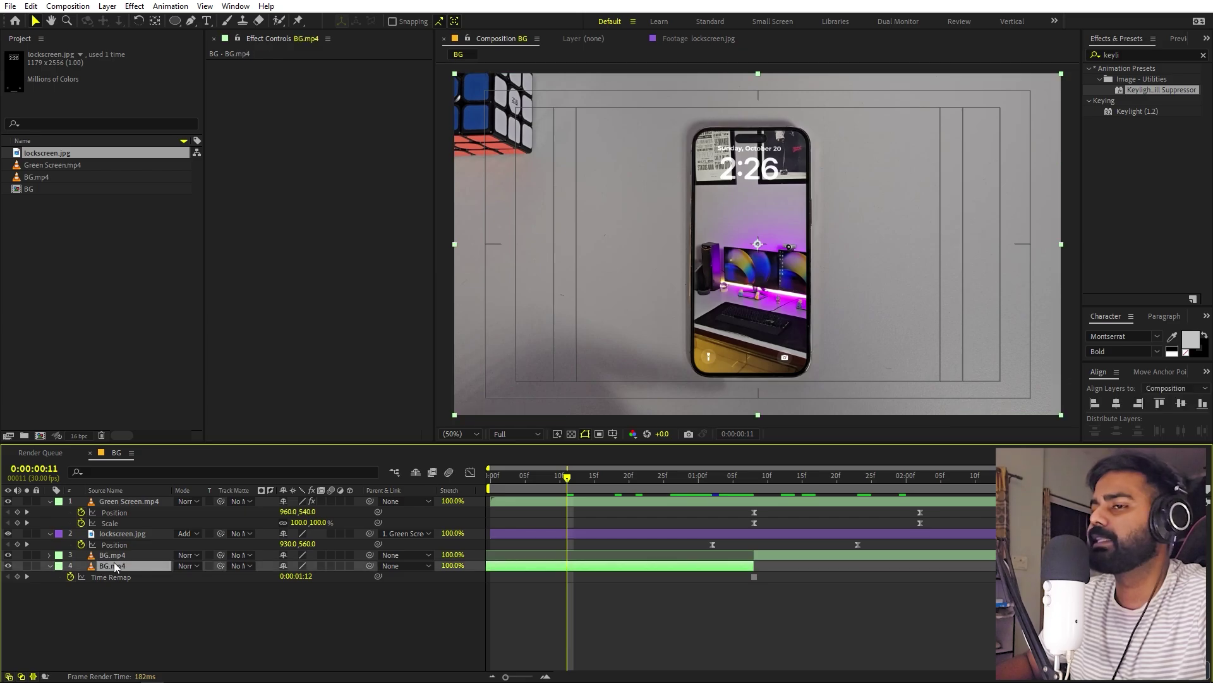
pyautogui.press('t')
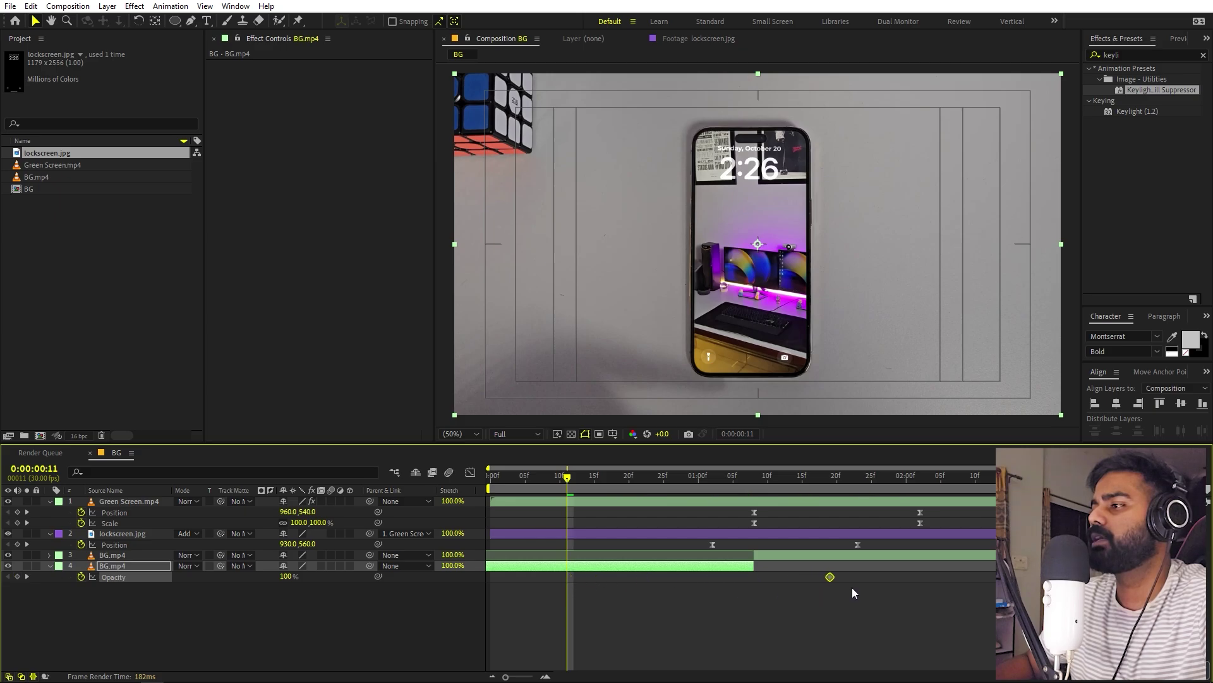
pyautogui.moveTo(566, 481); pyautogui.dragTo(581, 480)
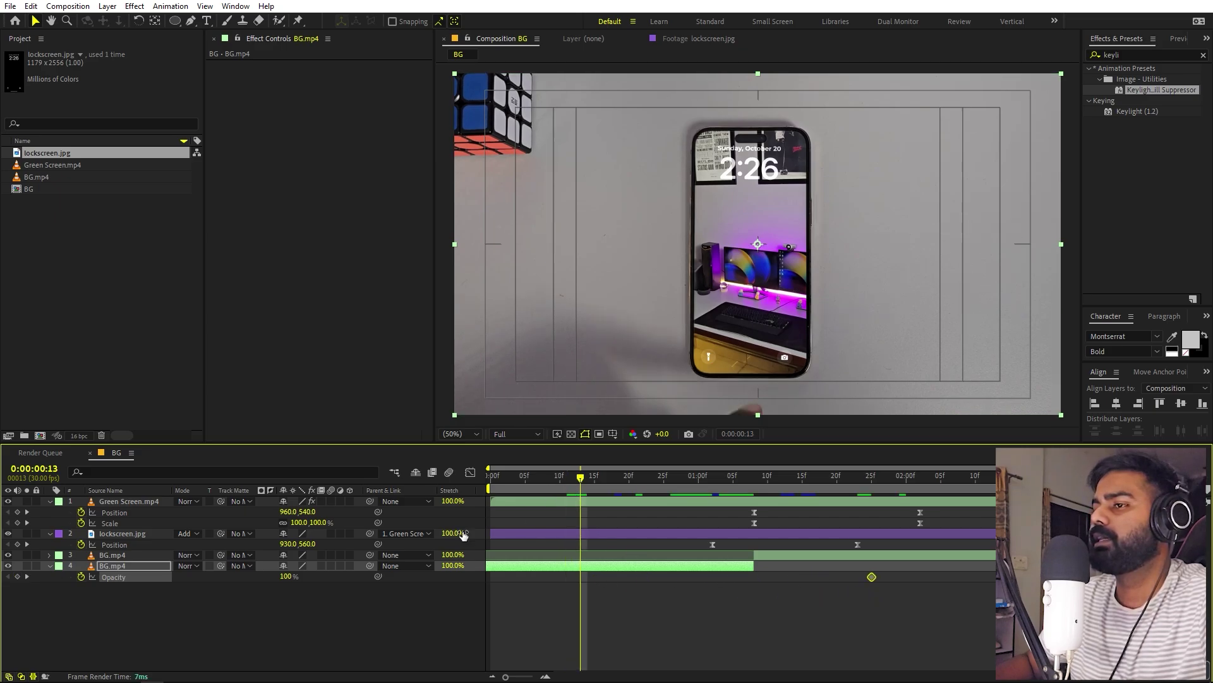
pyautogui.moveTo(289, 582); pyautogui.dragTo(257, 585)
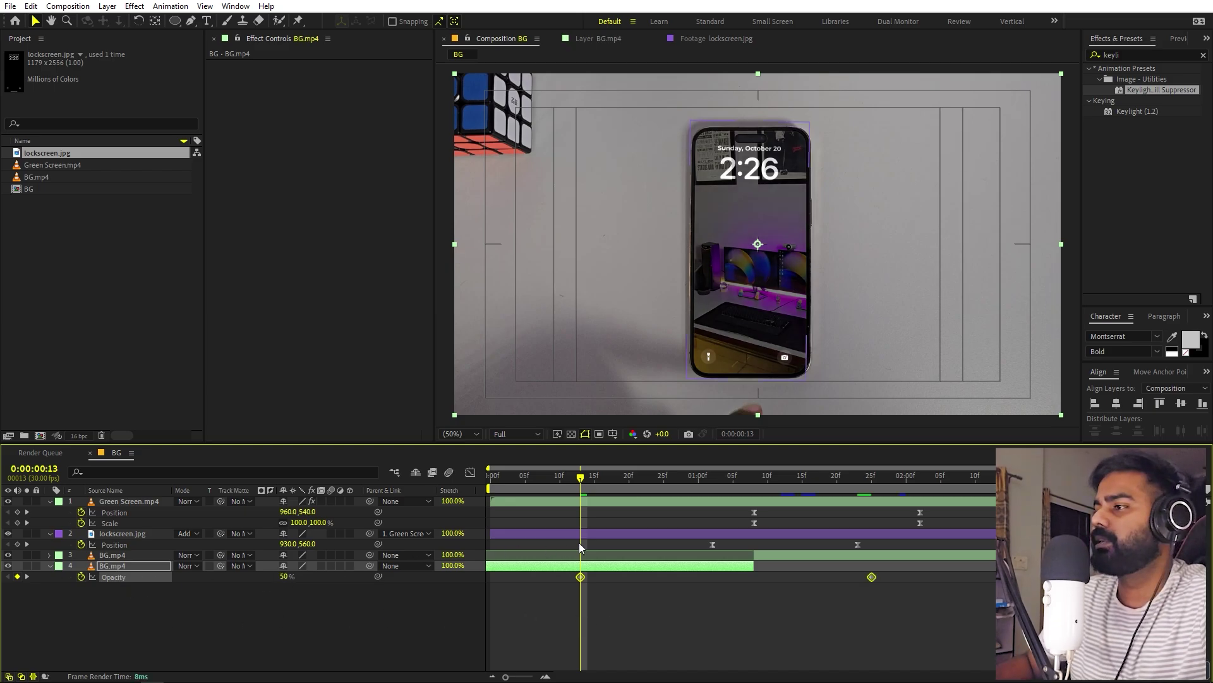
# Play and scrub through the composition to review the background fade together with the lock screen swipe and the zoom through the phone
pyautogui.click(777, 554)
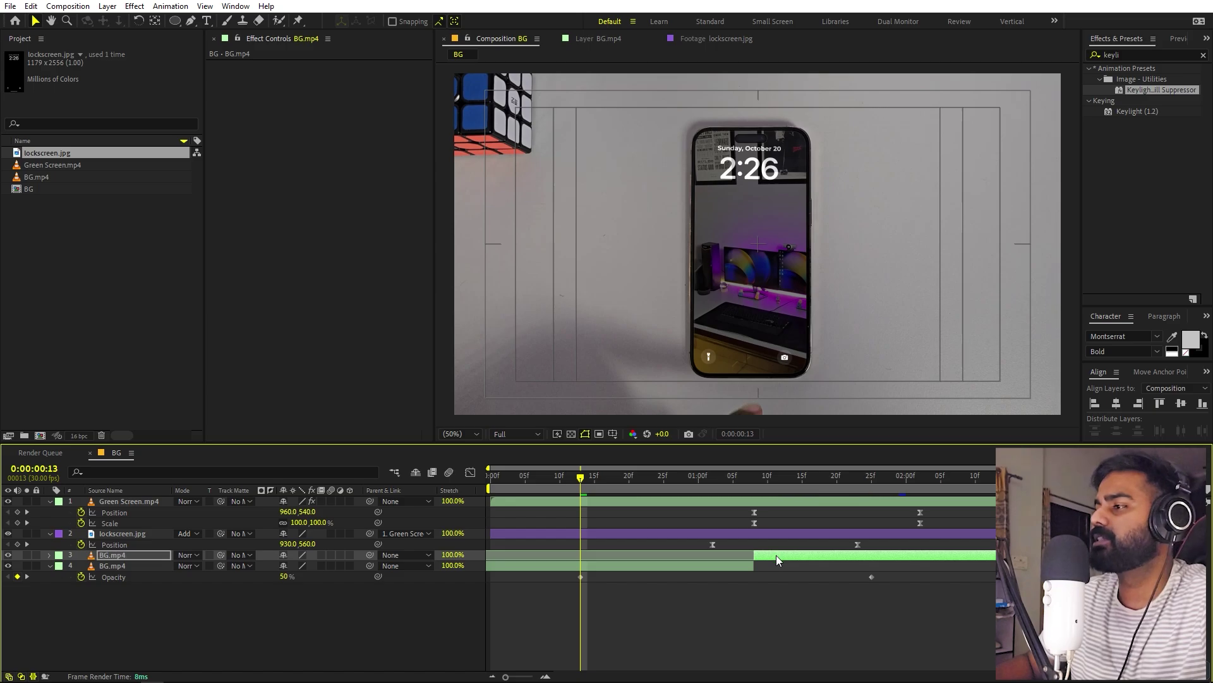
pyautogui.press('space')
pyautogui.moveTo(757, 617); pyautogui.dragTo(757, 617)
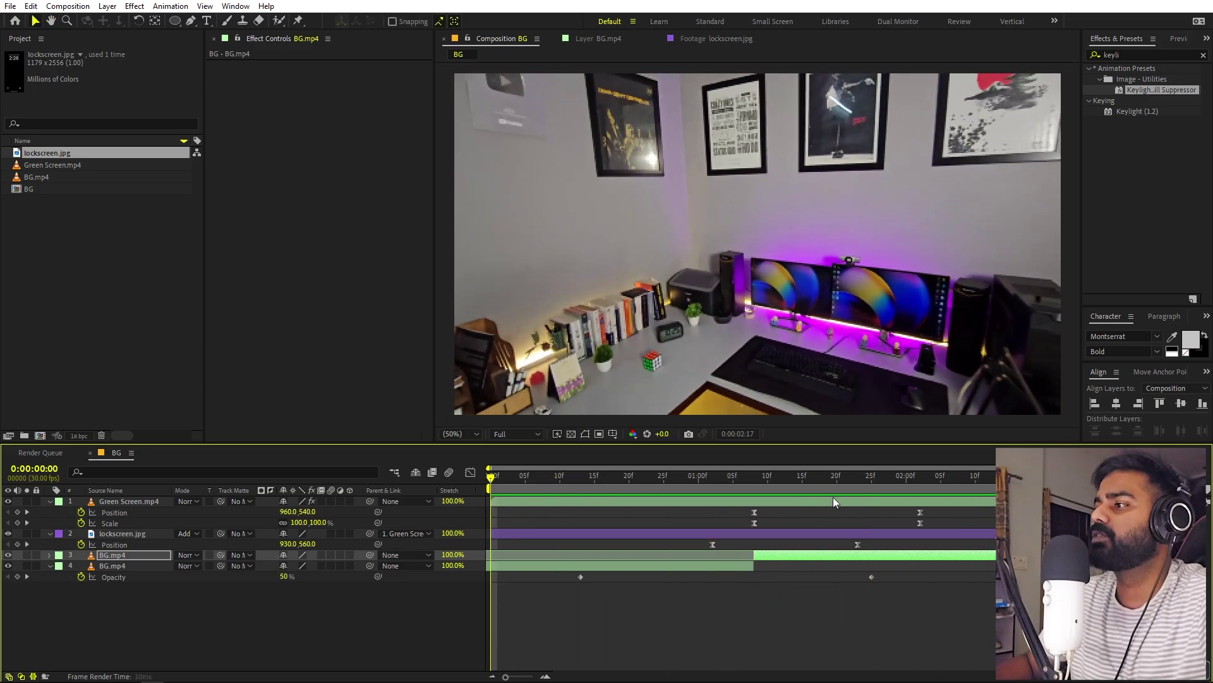
pyautogui.moveTo(860, 483); pyautogui.dragTo(882, 564)
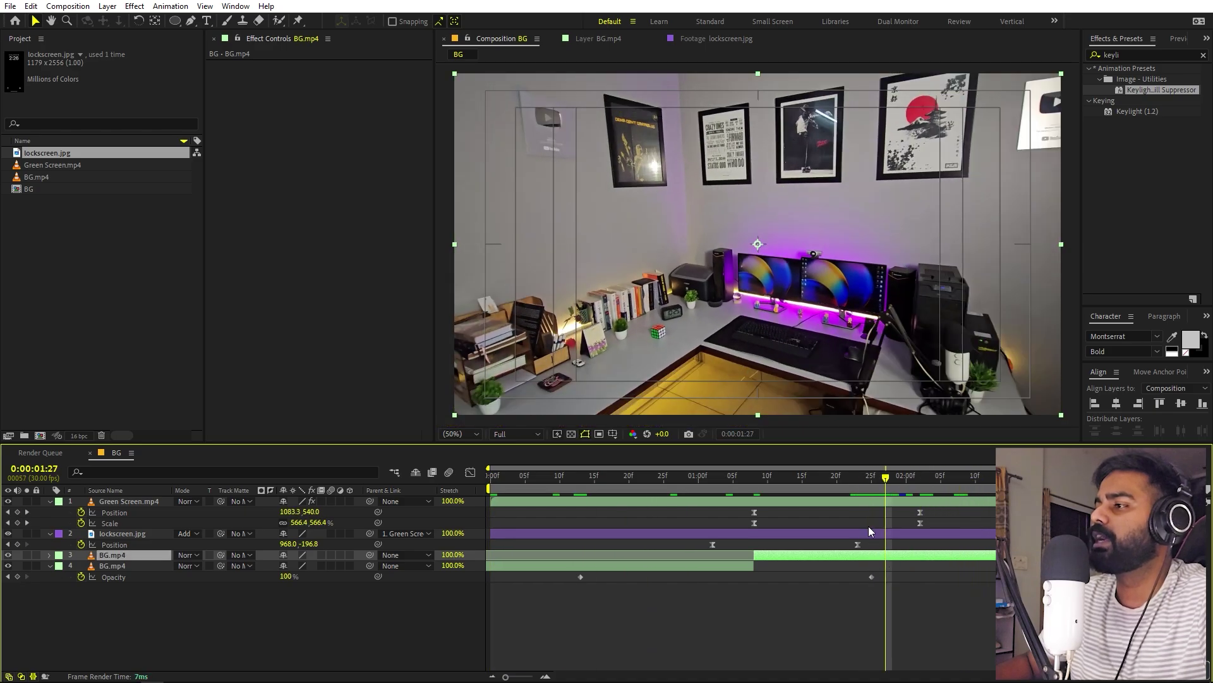
pyautogui.moveTo(699, 484); pyautogui.dragTo(1050, 528)
pyautogui.click(710, 484)
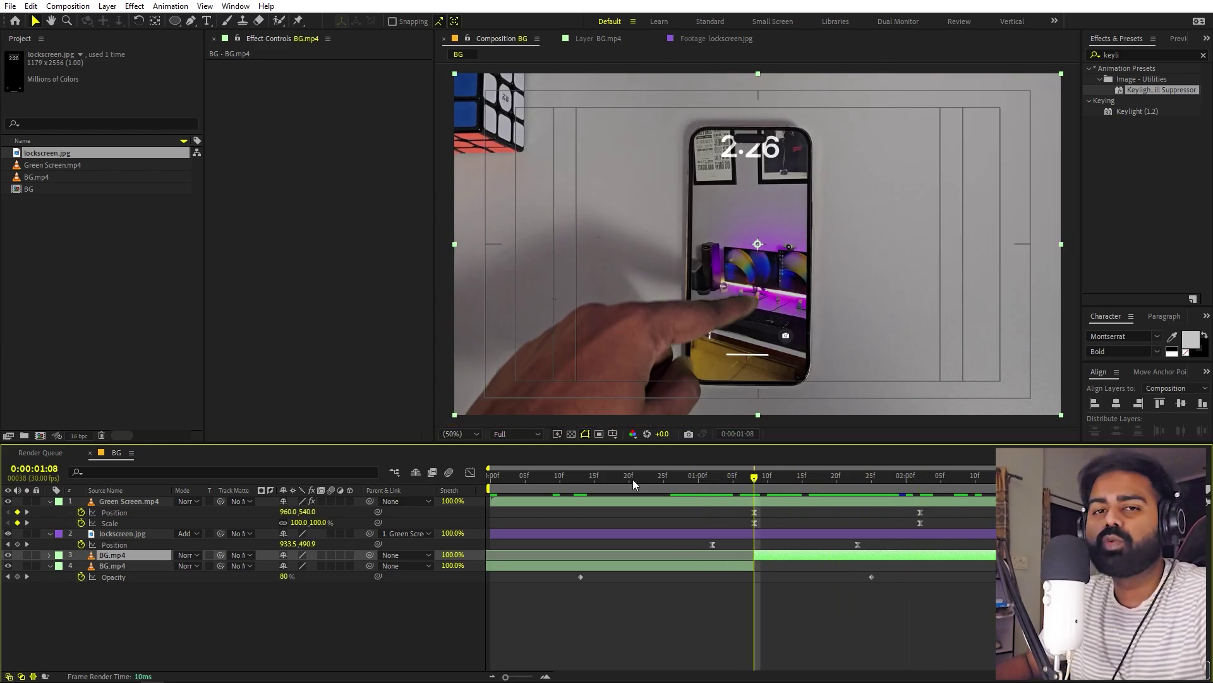
pyautogui.click(521, 487)
pyautogui.press('space')
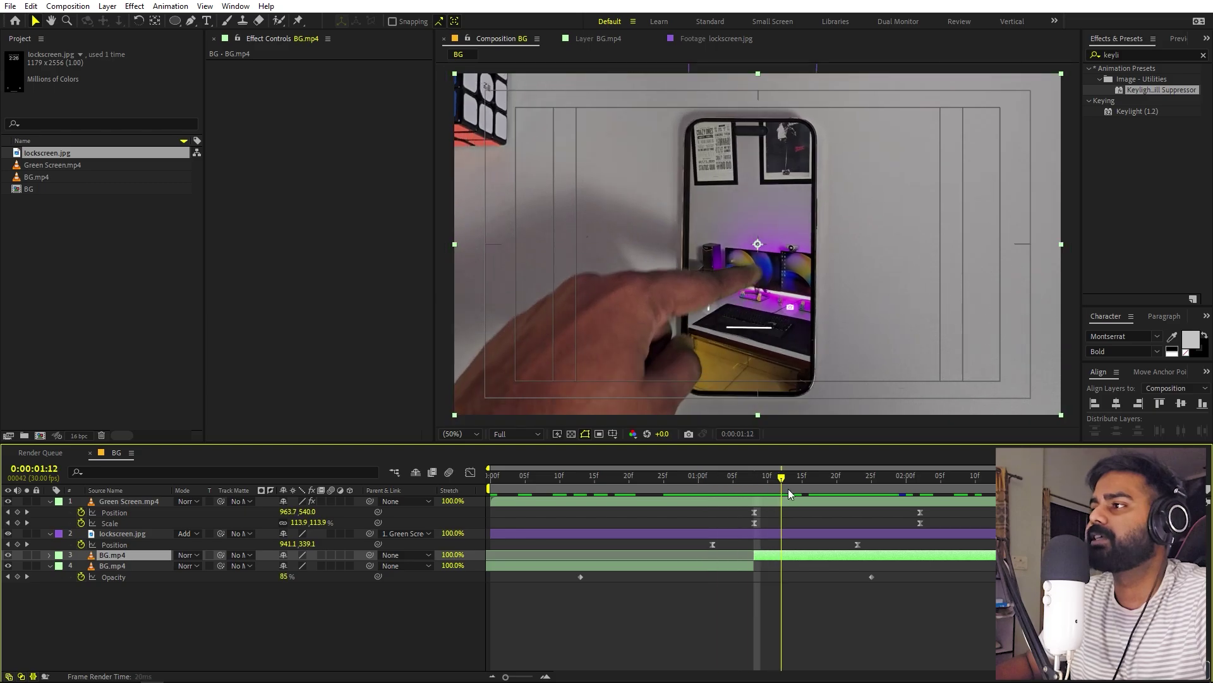
pyautogui.click(788, 620)
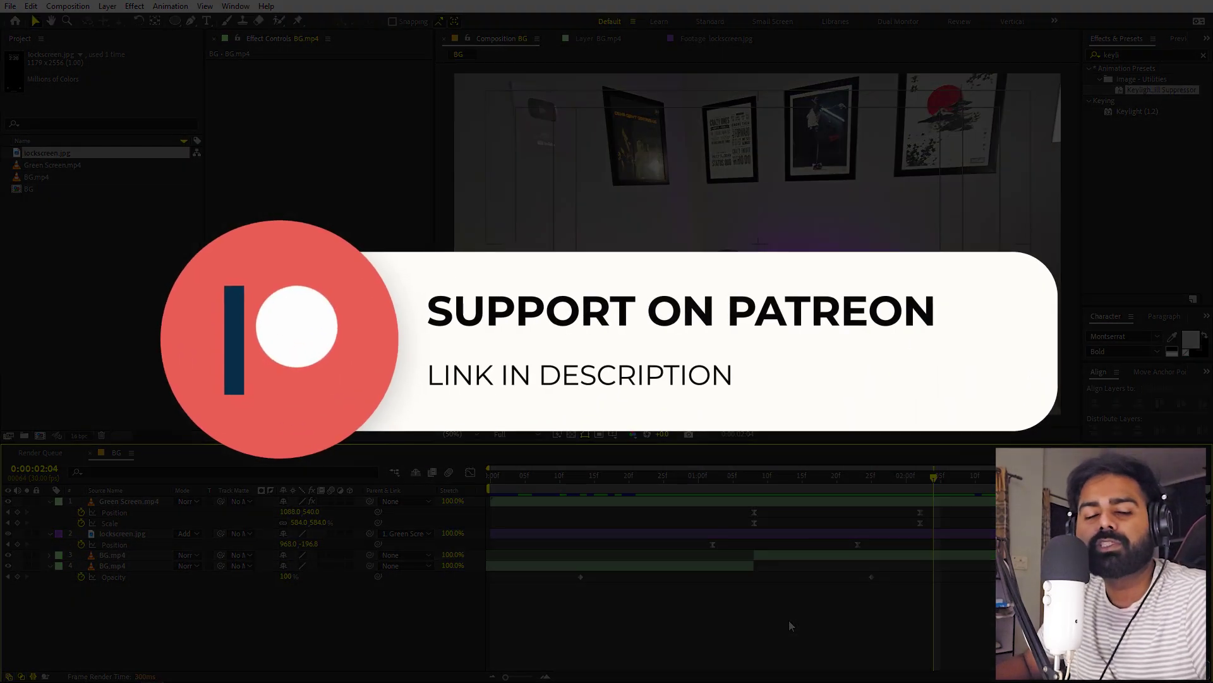